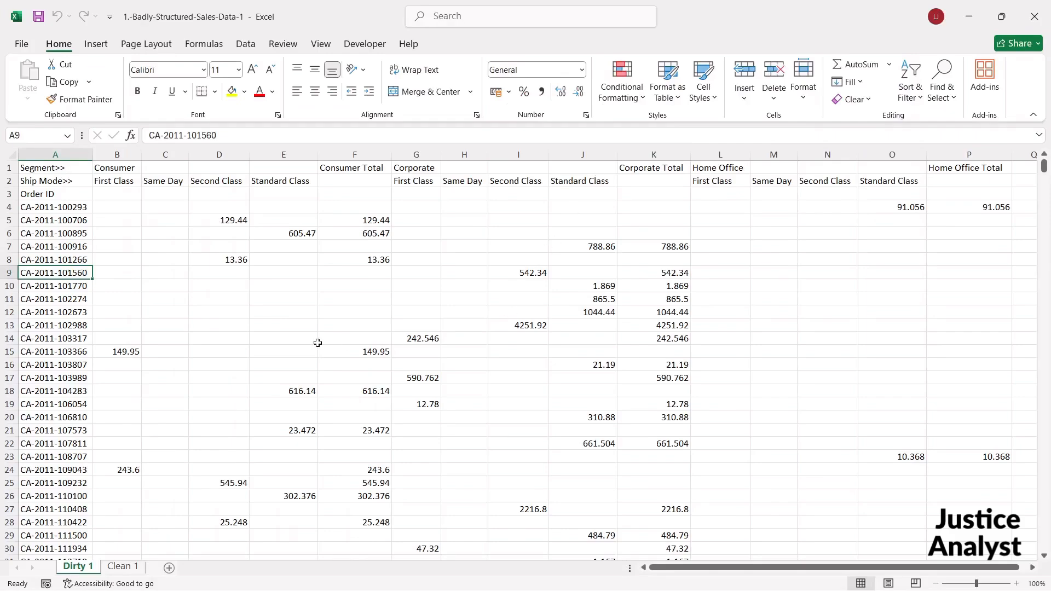
Compare the Dirty 1 sheet with the Clean 1 layout and examine its segment and ship mode header rows
left_click(121, 567)
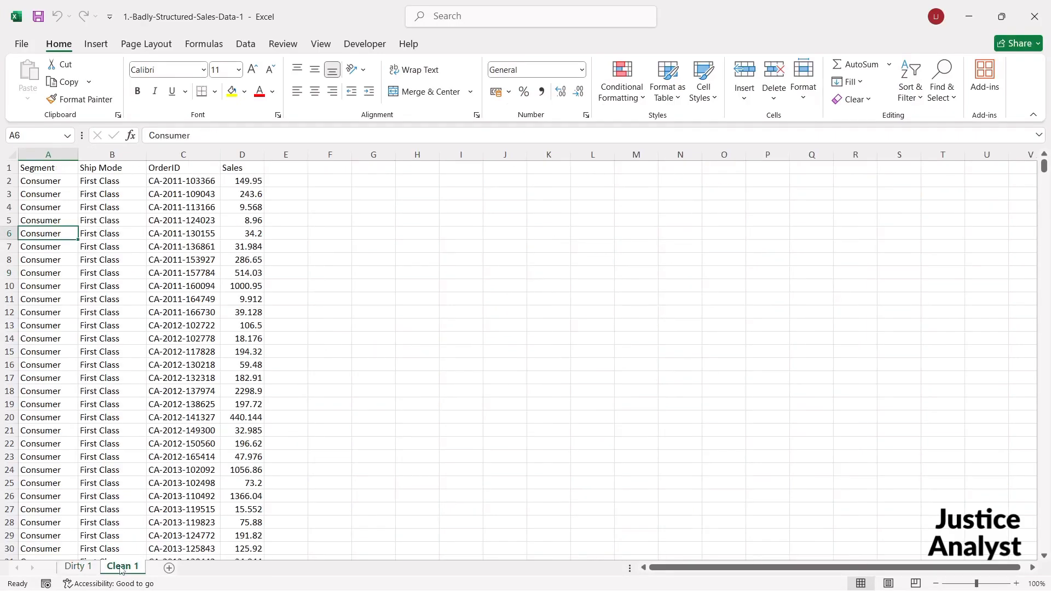
left_click(192, 313)
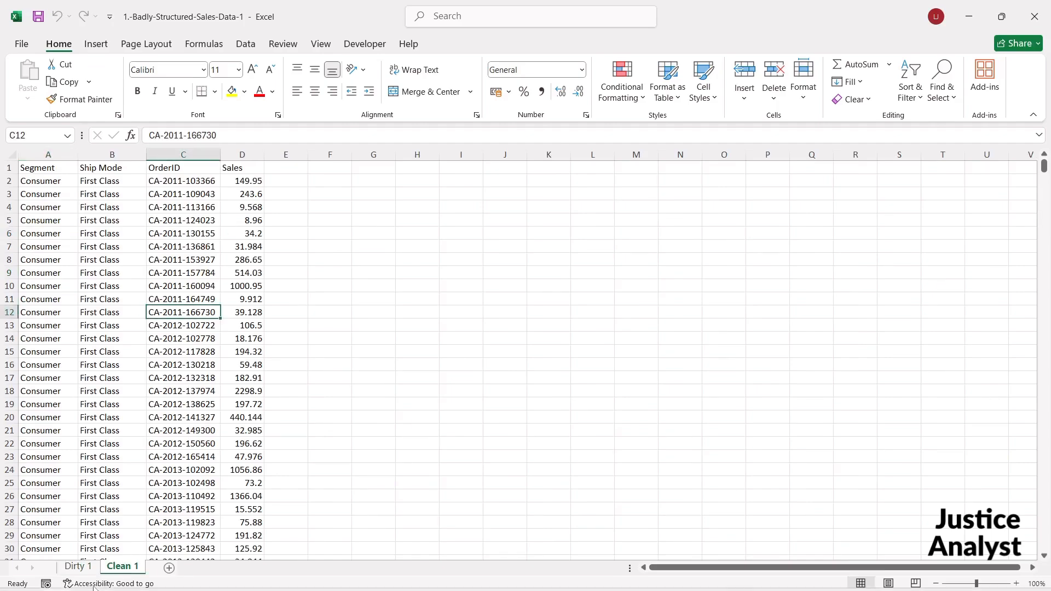
left_click(73, 567)
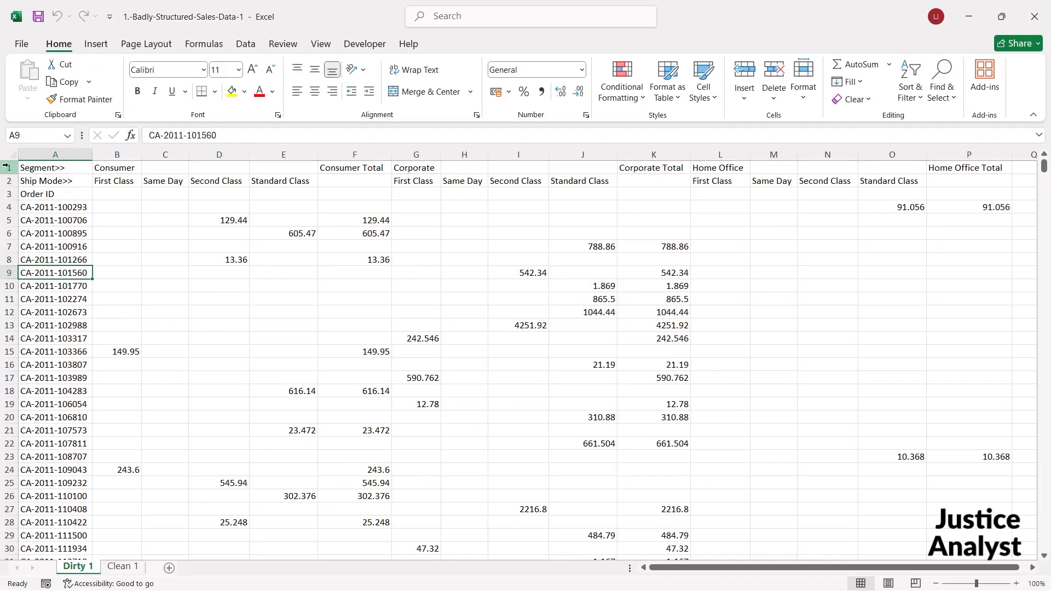
left_click(8, 167)
left_click(8, 180)
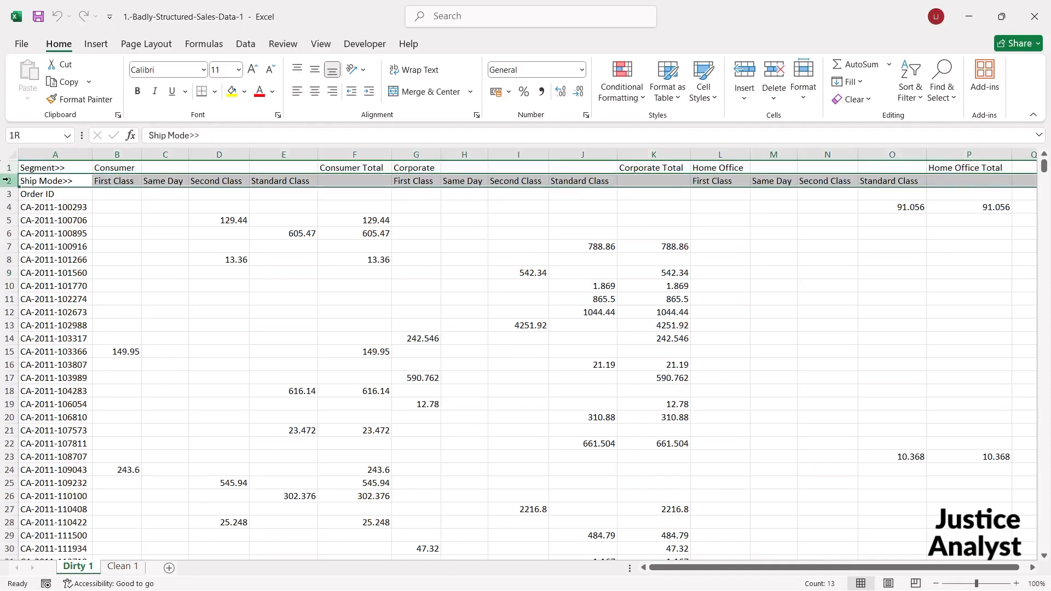
left_click(292, 260)
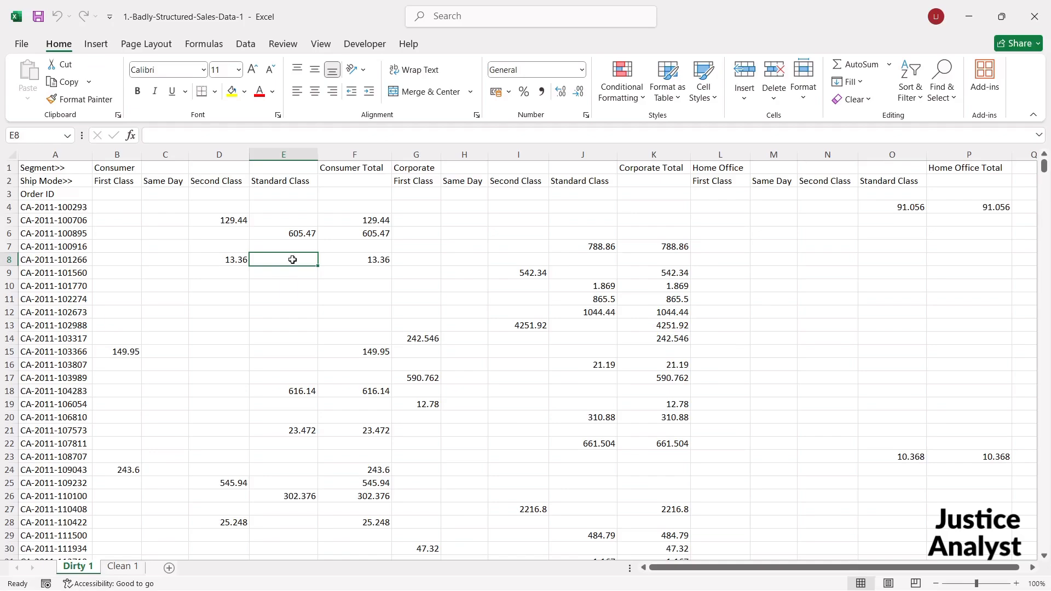
Load the entire Dirty 1 sheet into Power Query as a table without headers, and transpose it
left_click(163, 278)
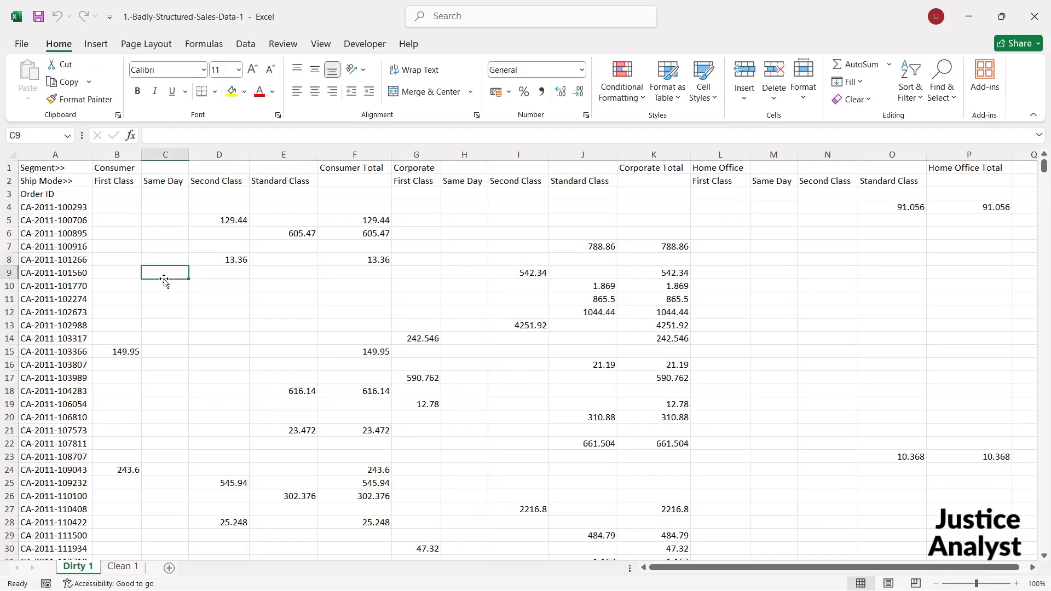
key("ctrl+a")
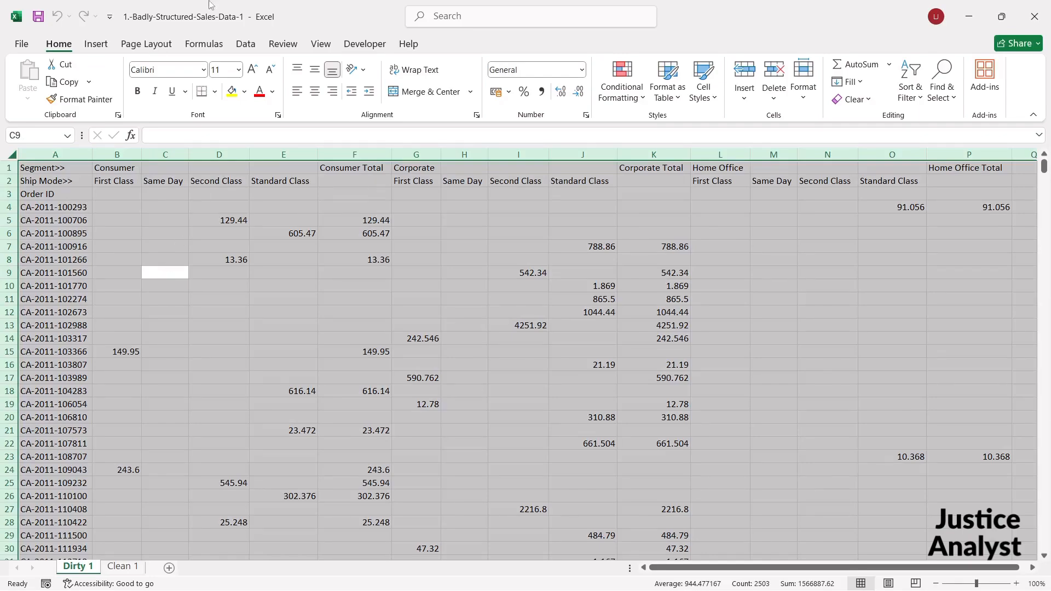
left_click(245, 43)
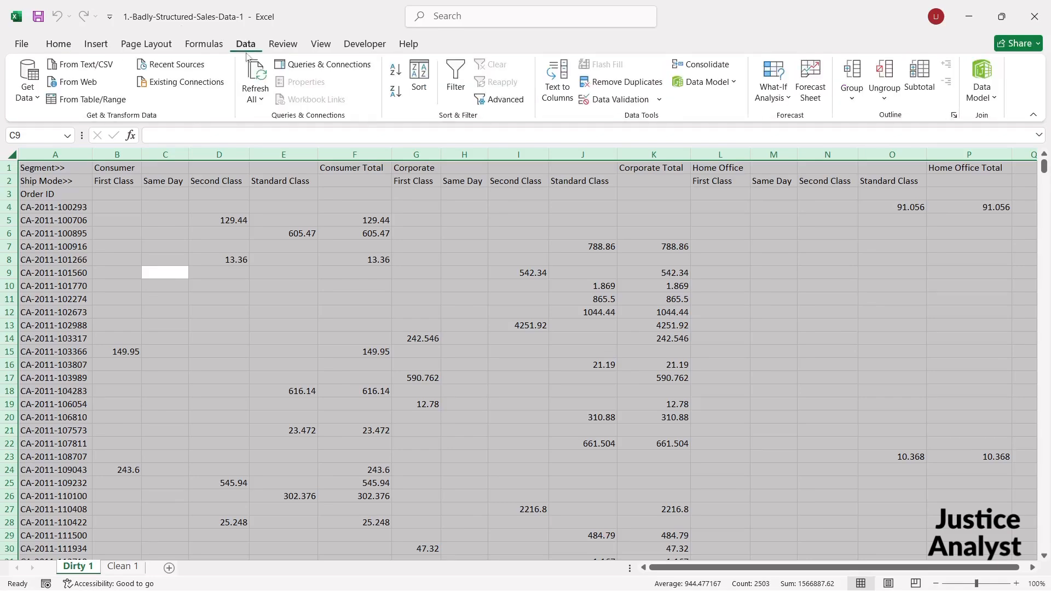
left_click(91, 102)
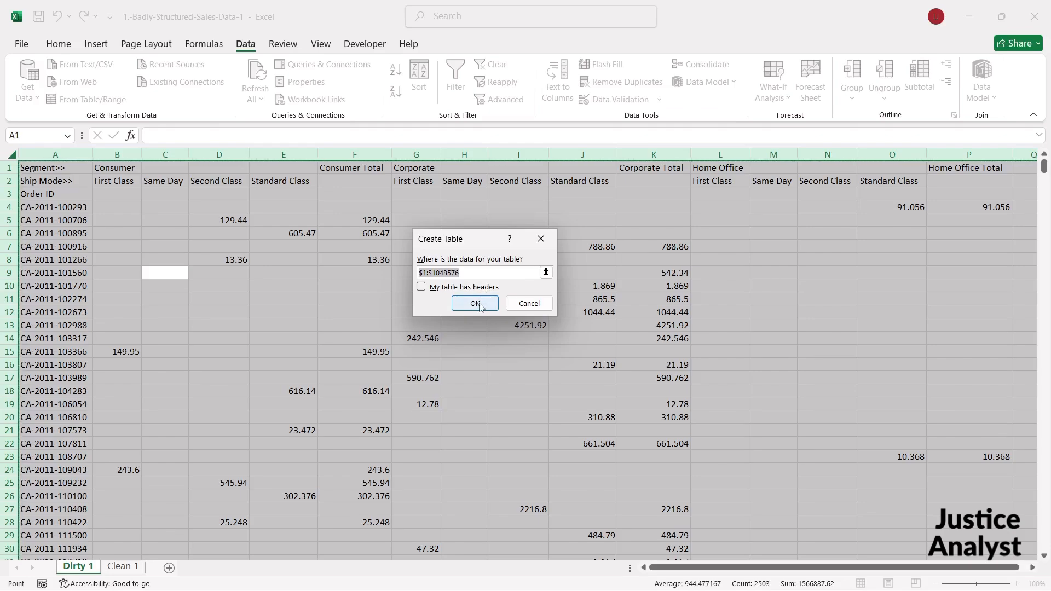
left_click(479, 304)
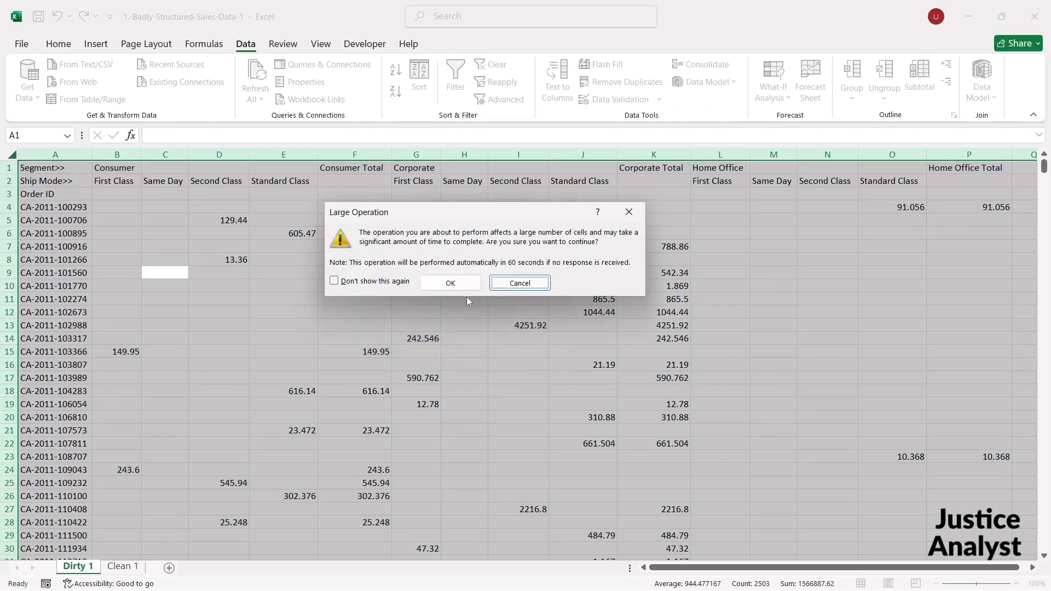
left_click(452, 284)
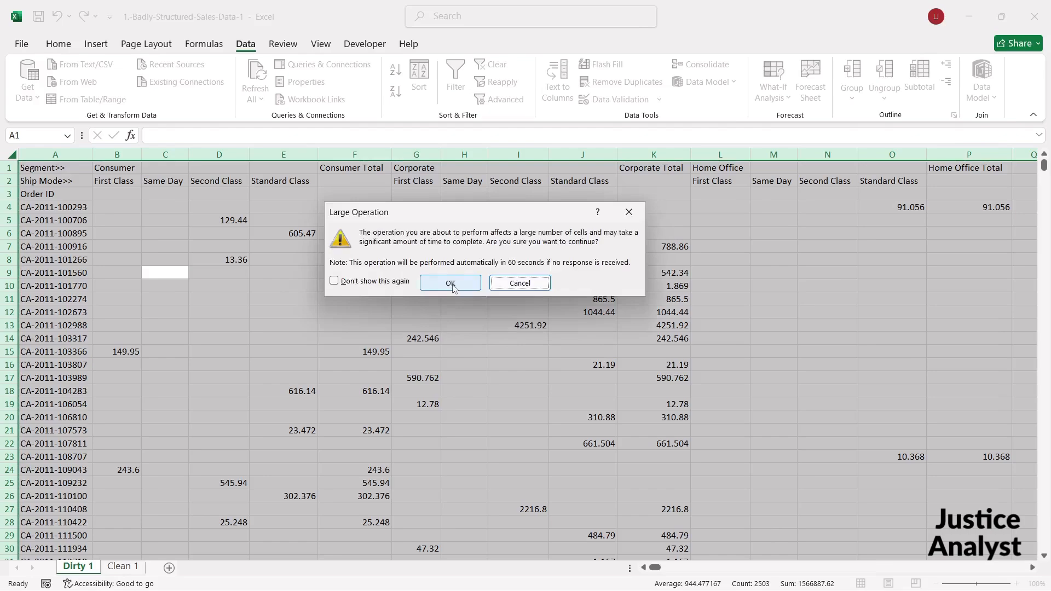
left_click(451, 283)
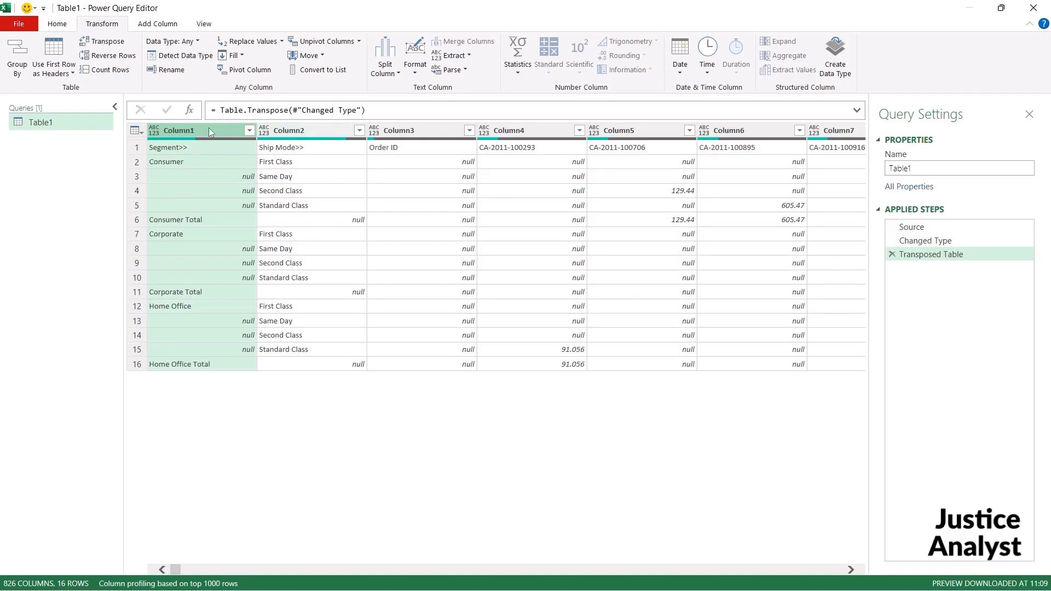
Fill the empty cells of Column1 and Column2 down with the segment and ship mode values above them
left_click(288, 130, "shift")
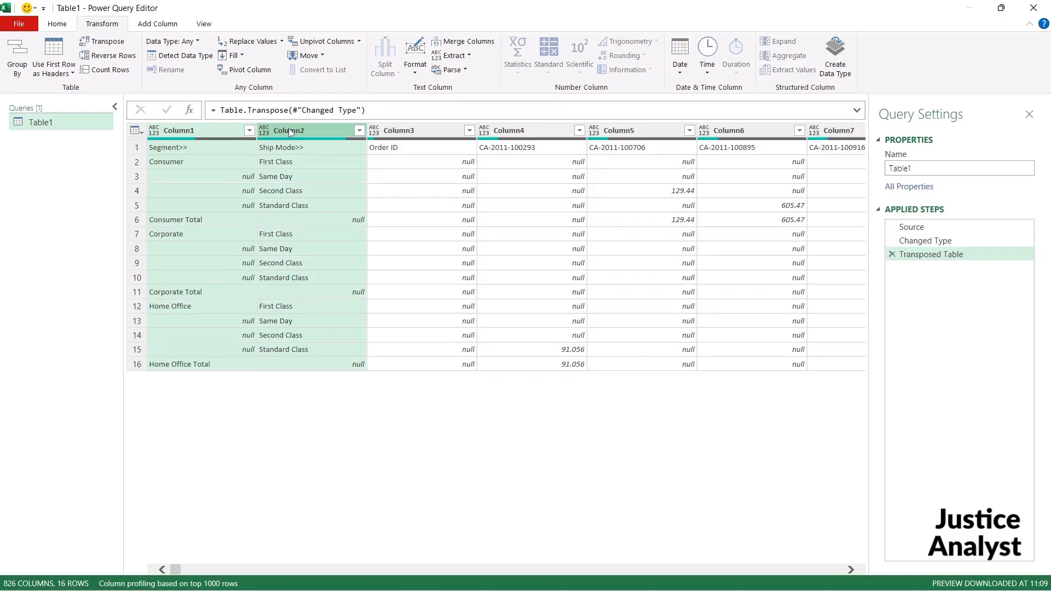
right_click(289, 131)
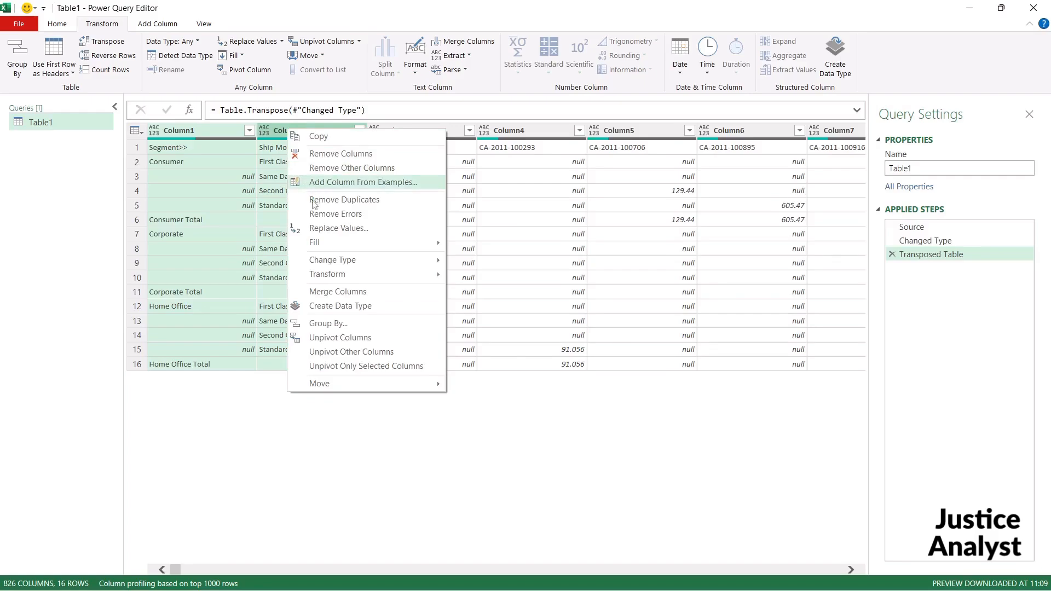
mouse_move(357, 246)
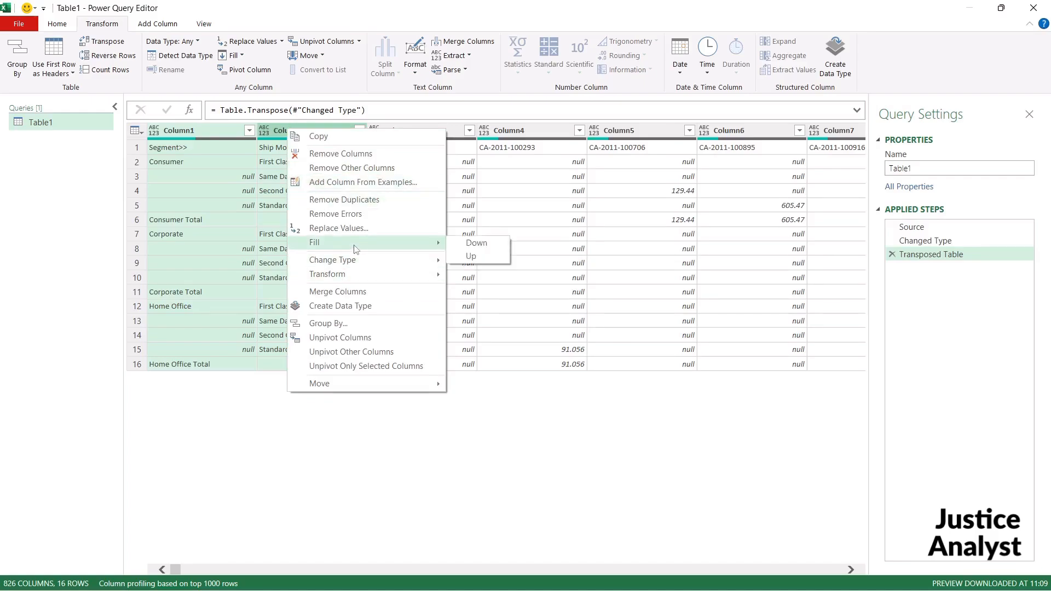
left_click(475, 244)
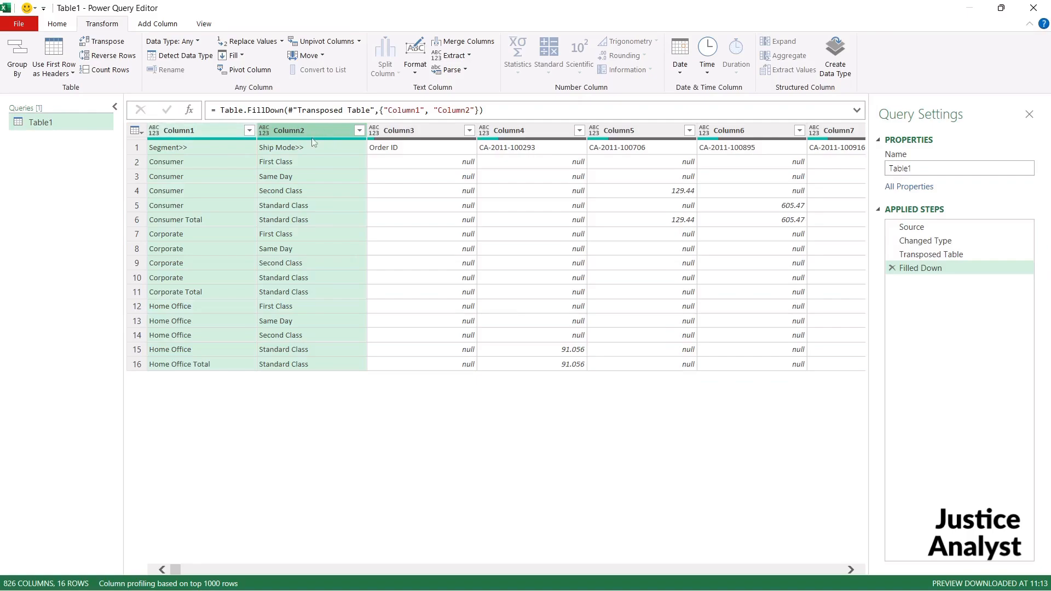
Merge Column1 and Column2 into one column named Merged, using a colon as the separator
left_click(475, 42)
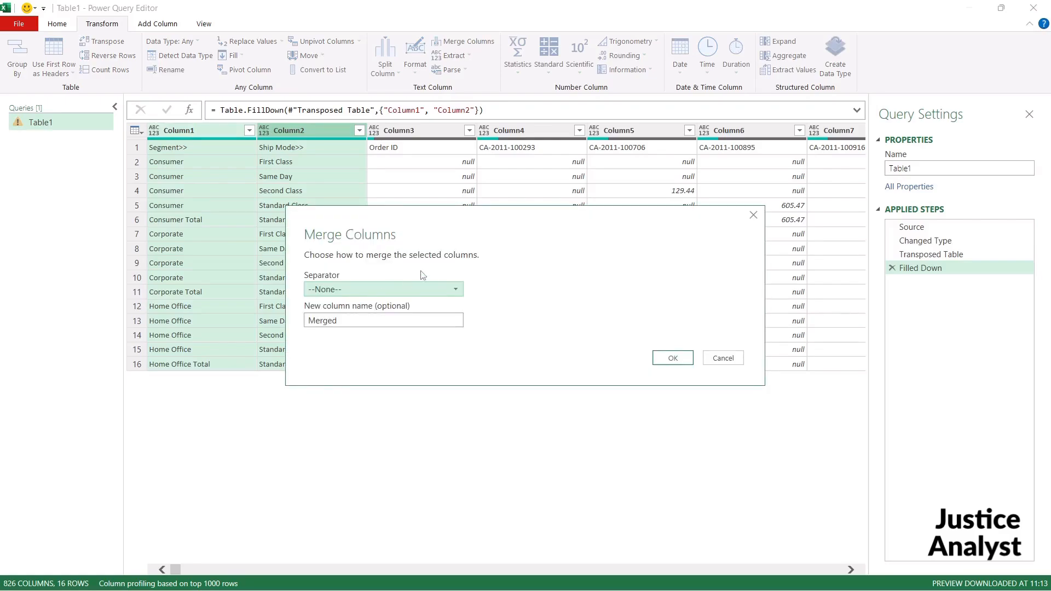
left_click(459, 295)
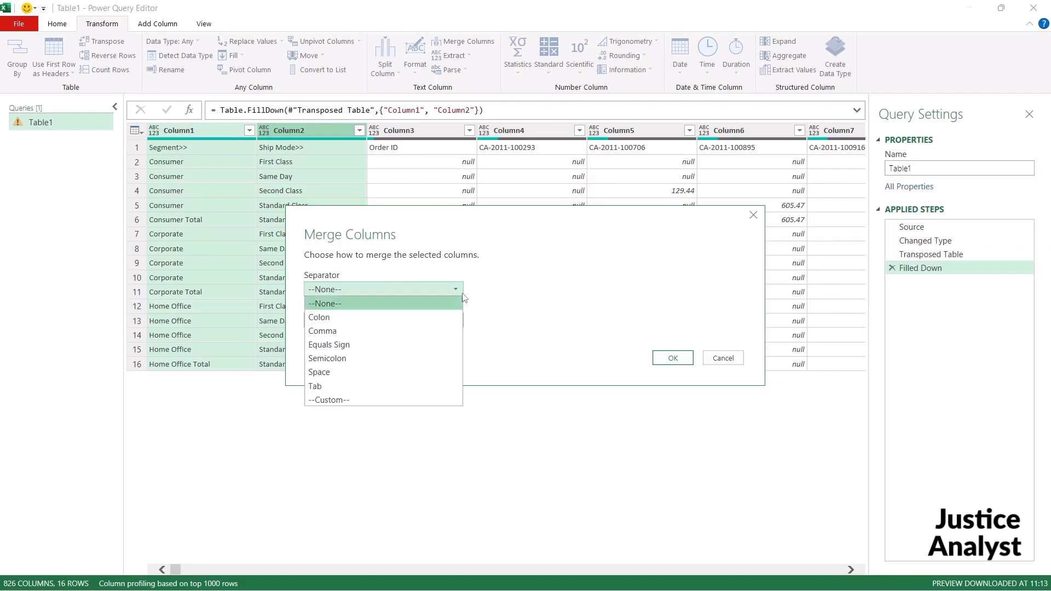
left_click(370, 323)
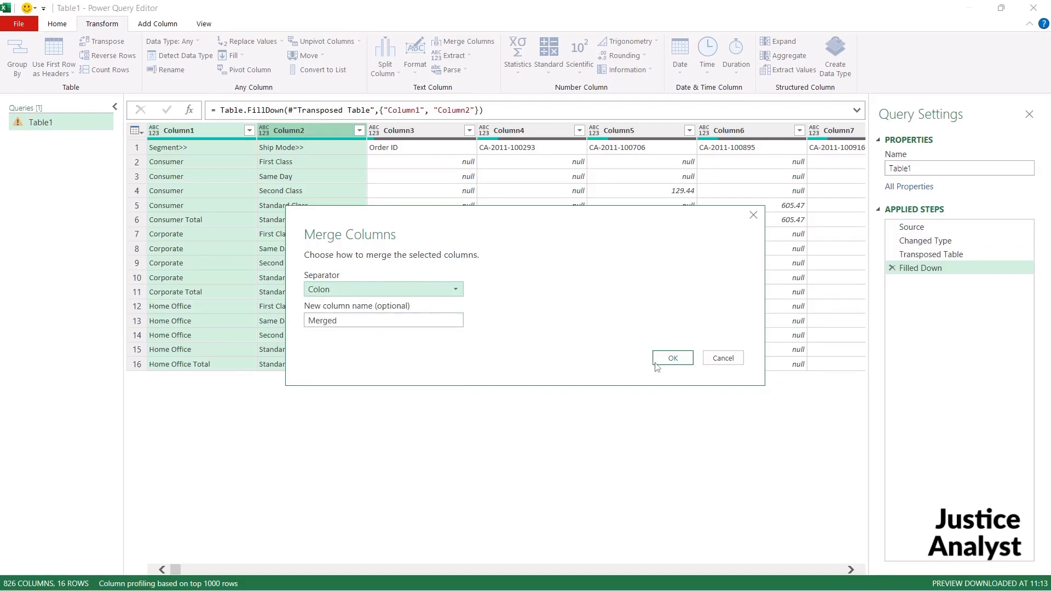
left_click(672, 359)
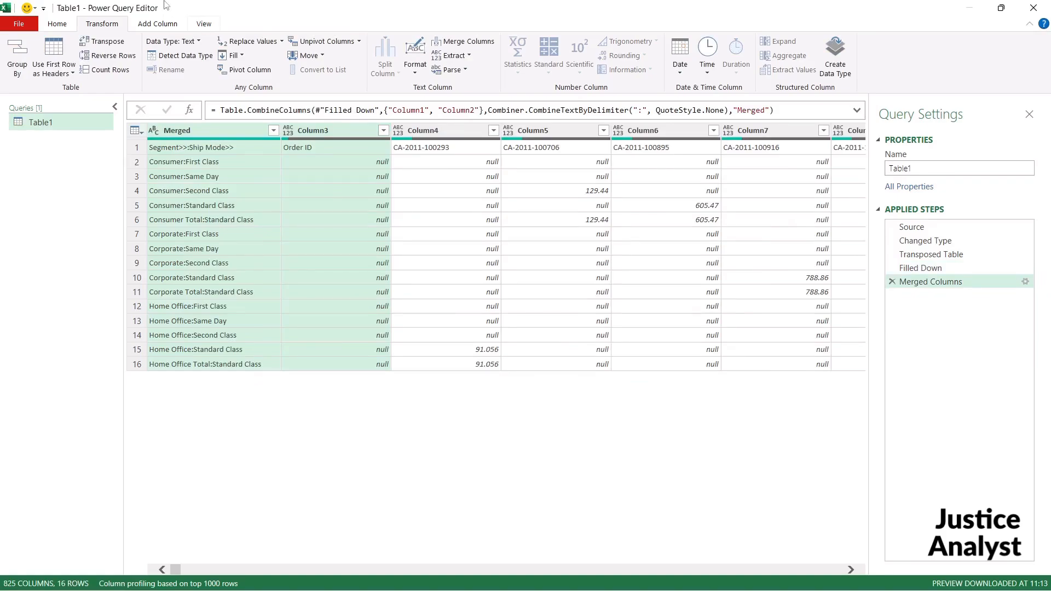
Transpose the merged table back and promote its first row to column headers
left_click(105, 41)
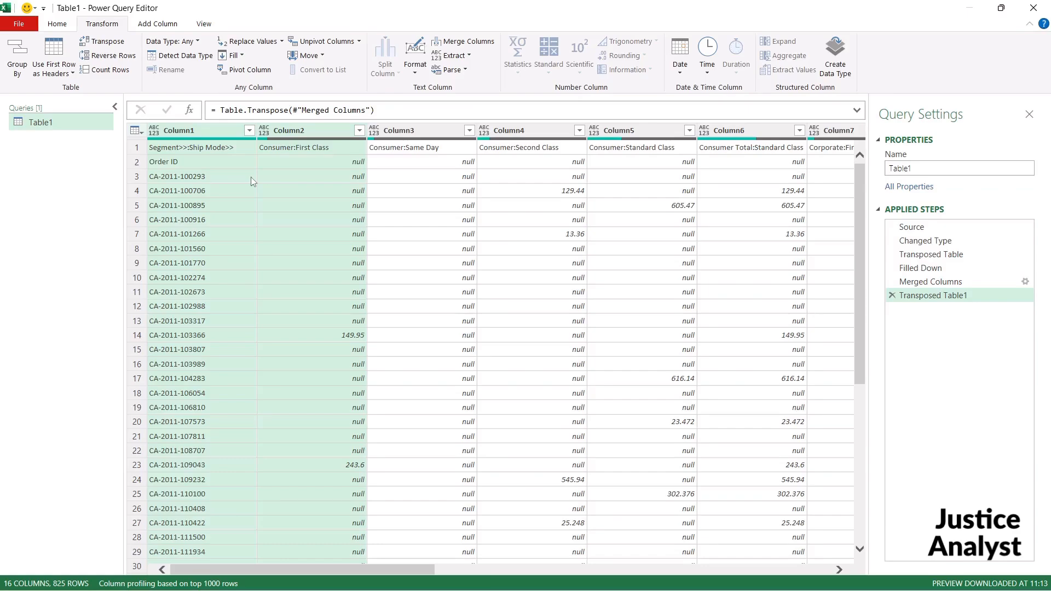
left_click(171, 151)
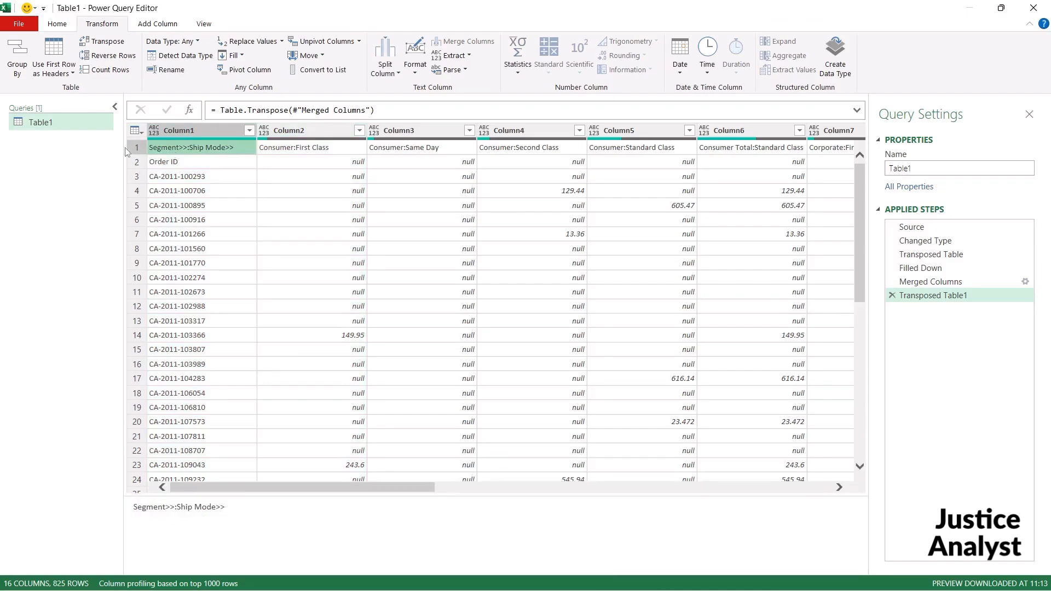
left_click(172, 136)
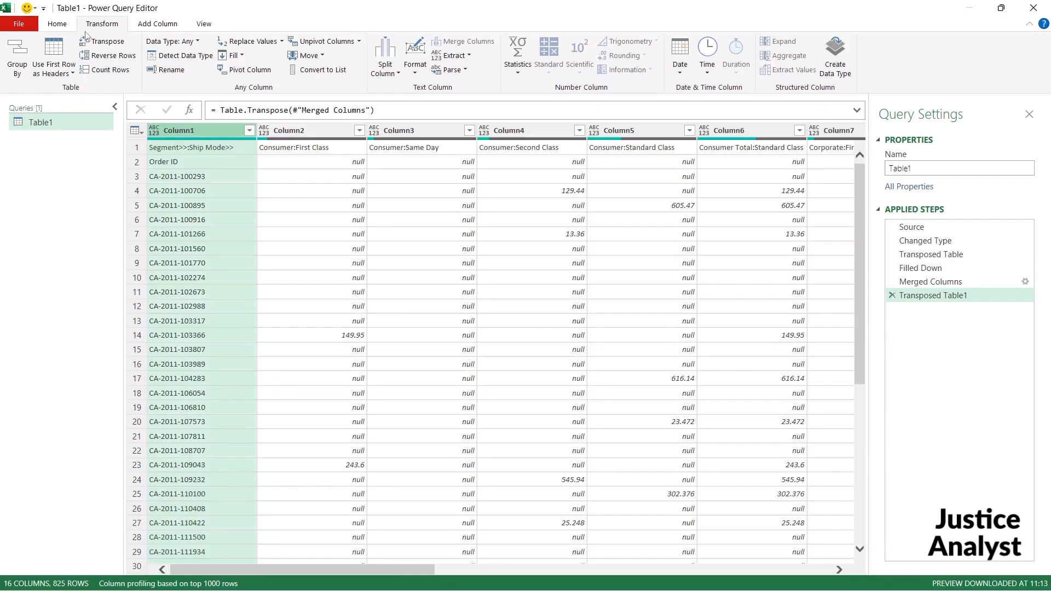
left_click(57, 23)
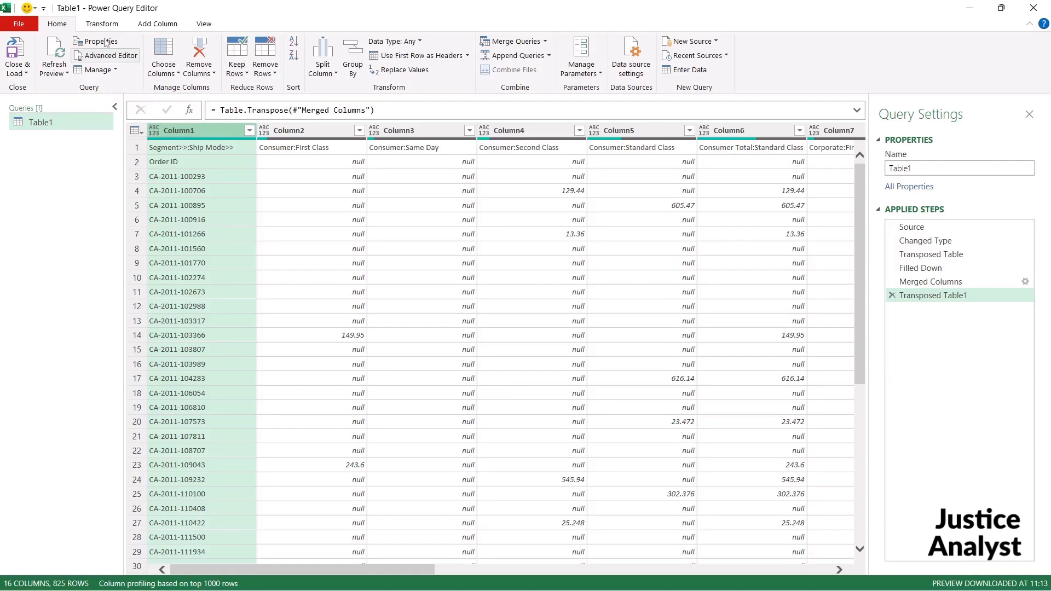
left_click(118, 23)
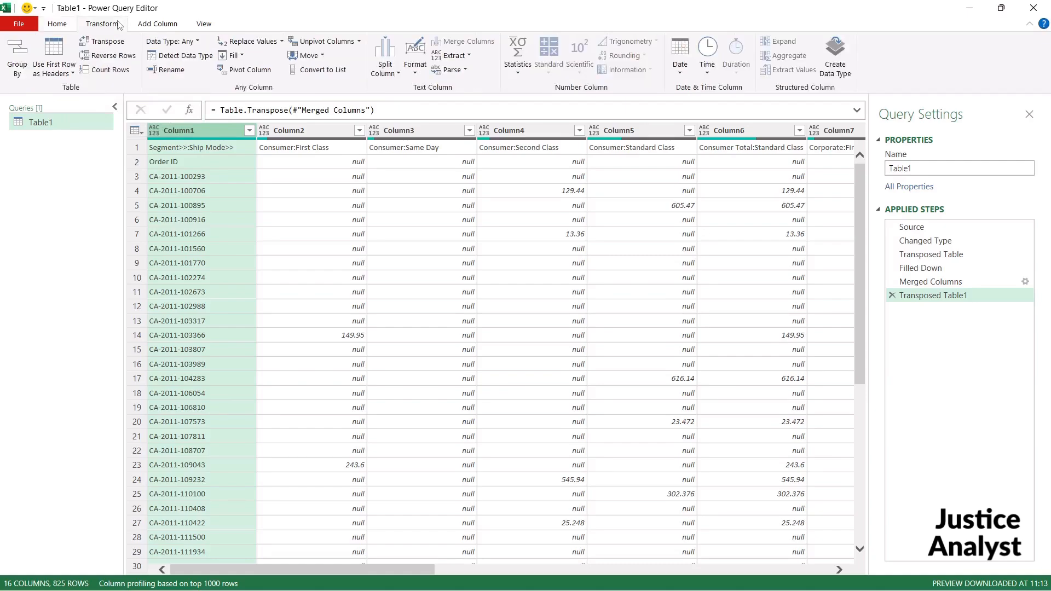
left_click(73, 77)
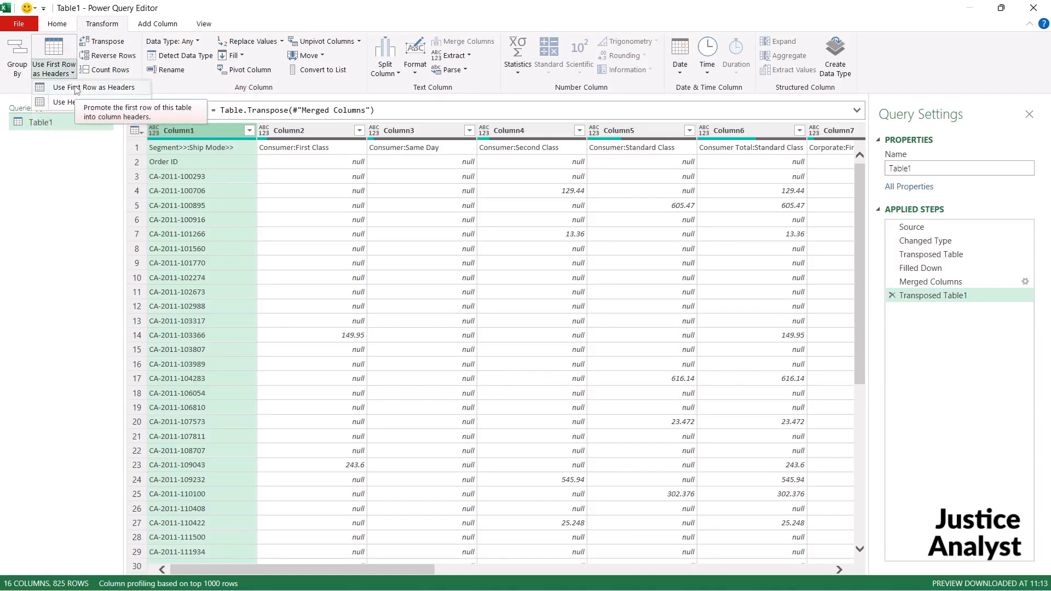
left_click(75, 89)
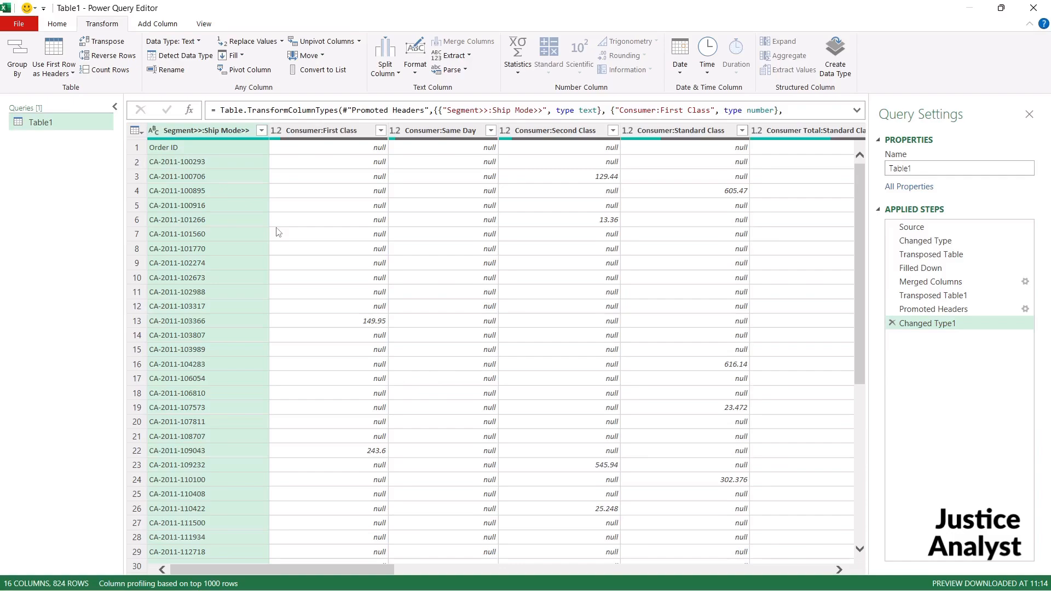
Unpivot all columns other than Segment>>:Ship Mode>>, and split the Attribute column at each occurrence of the colon delimiter
right_click(185, 134)
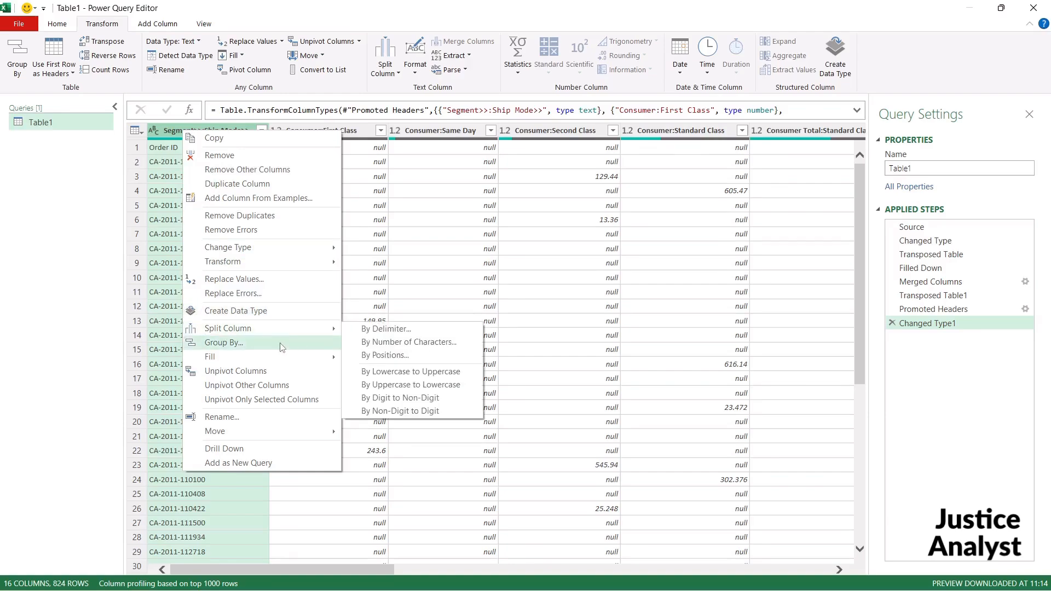
left_click(262, 387)
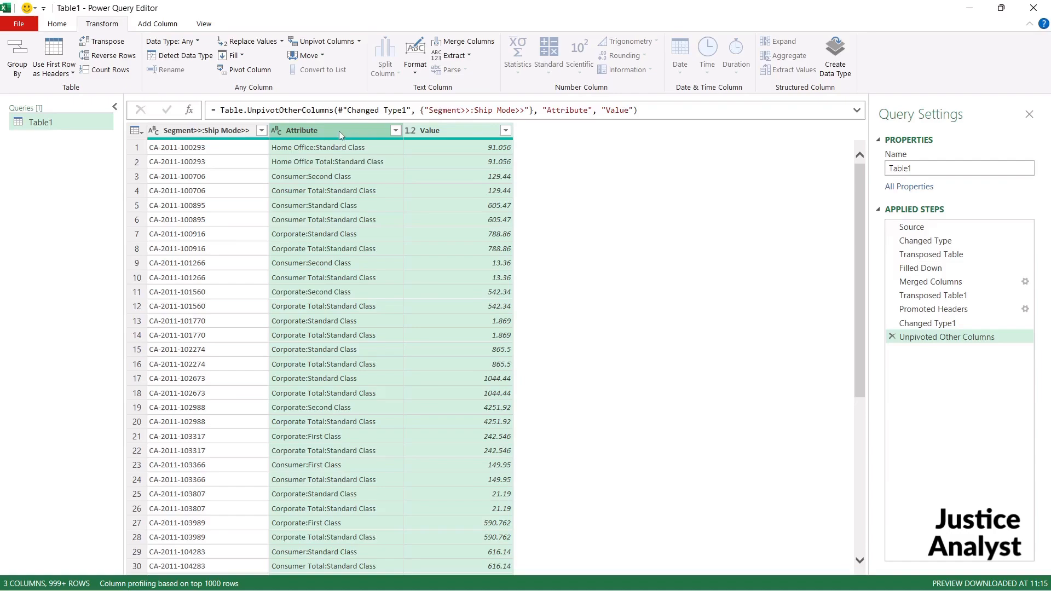
left_click(339, 131)
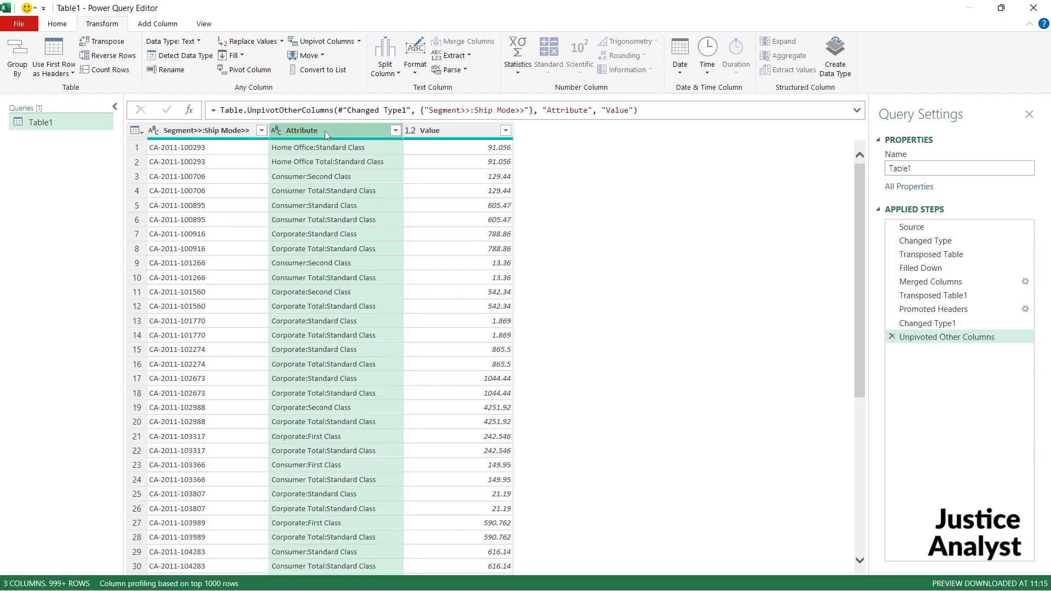
left_click(400, 73)
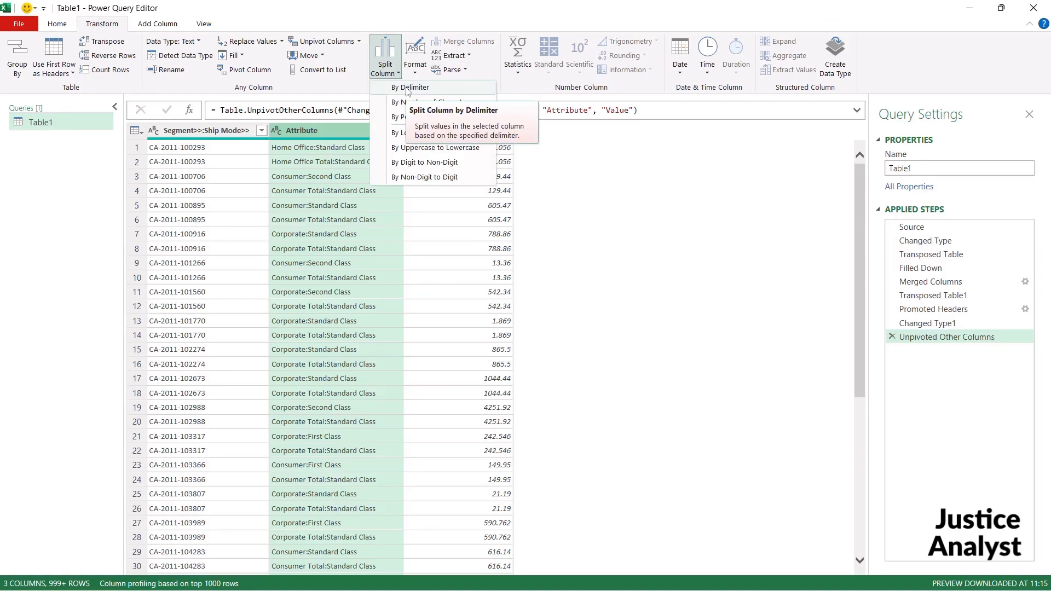
left_click(409, 88)
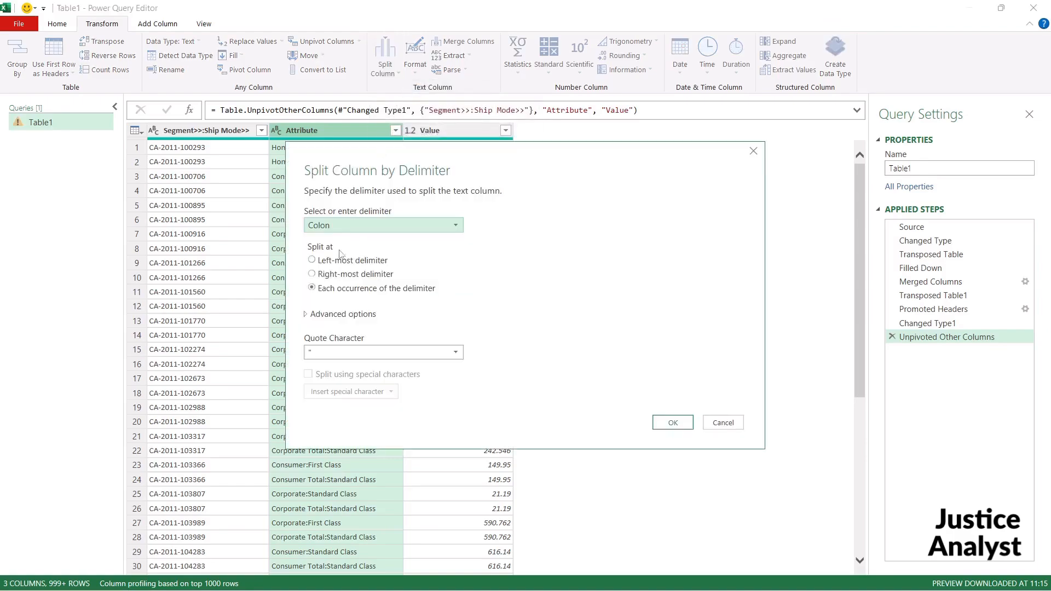
left_click(673, 423)
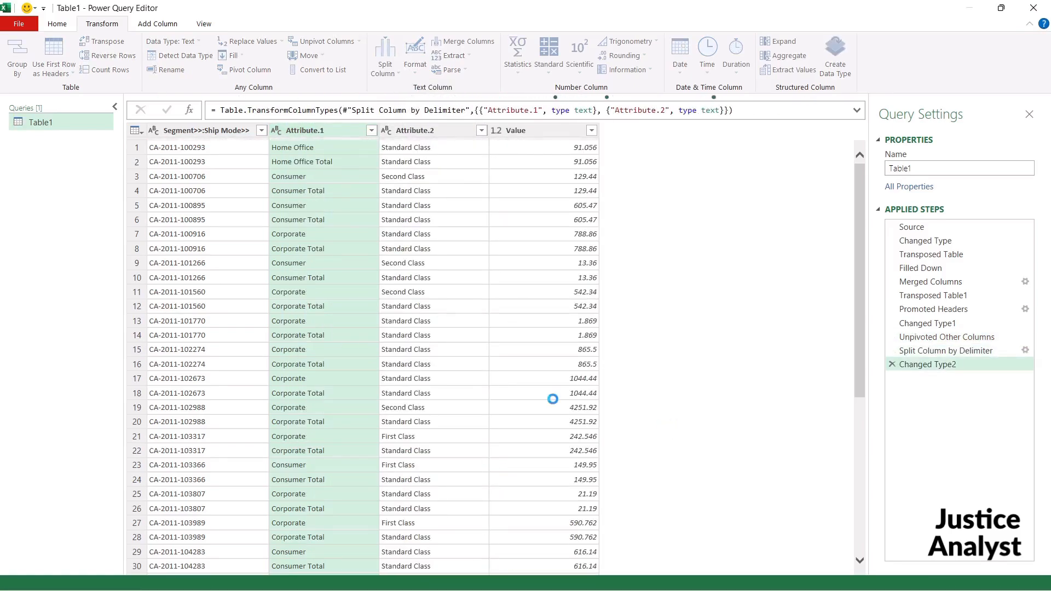
Rename the Segment>>:Ship Mode>> column as Order ID
left_click(218, 130)
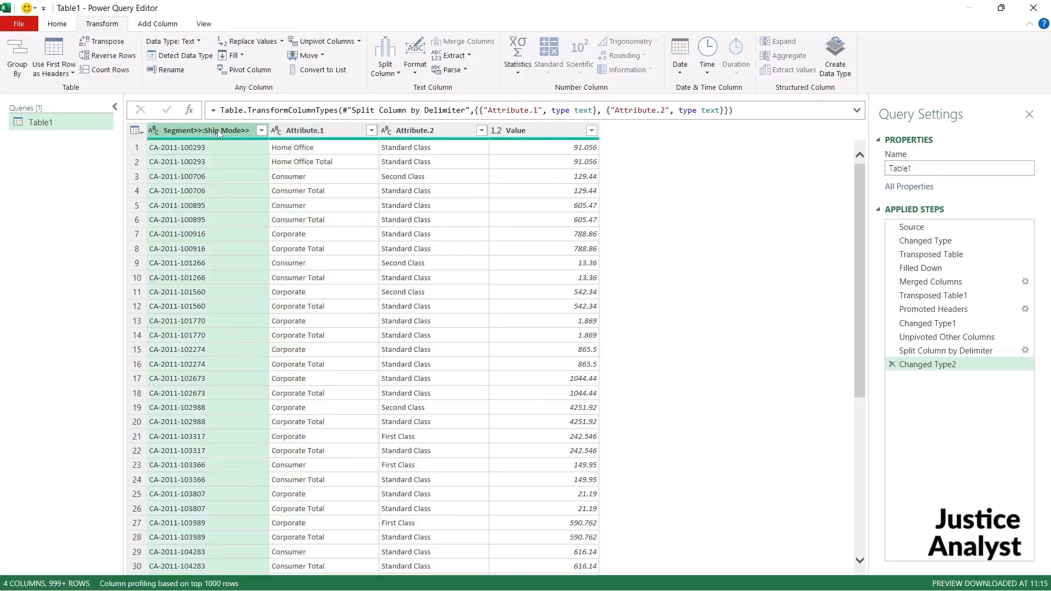
double_click(218, 129)
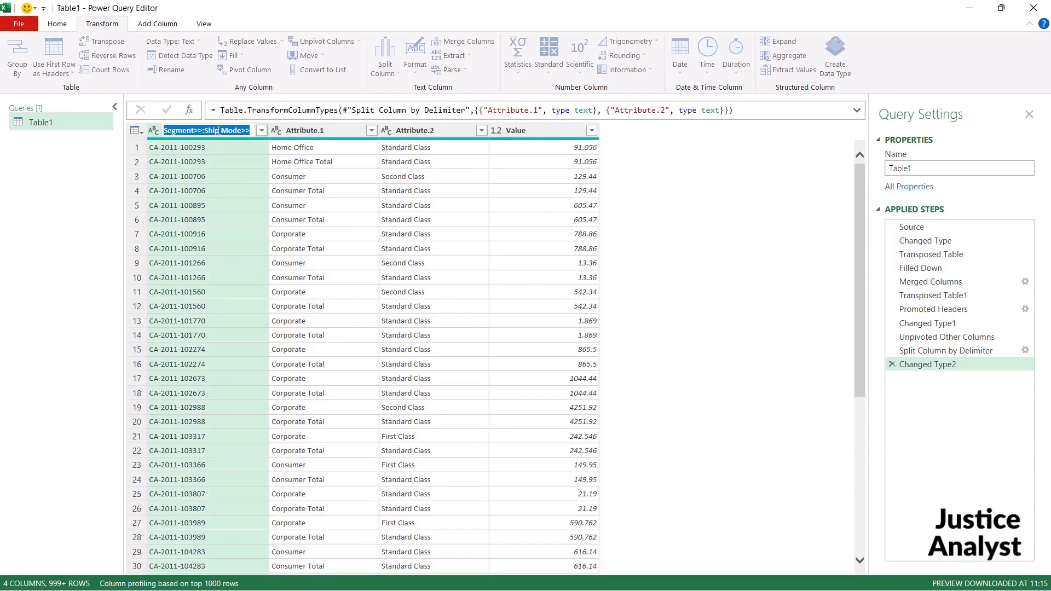
type("Order ID")
key("Return")
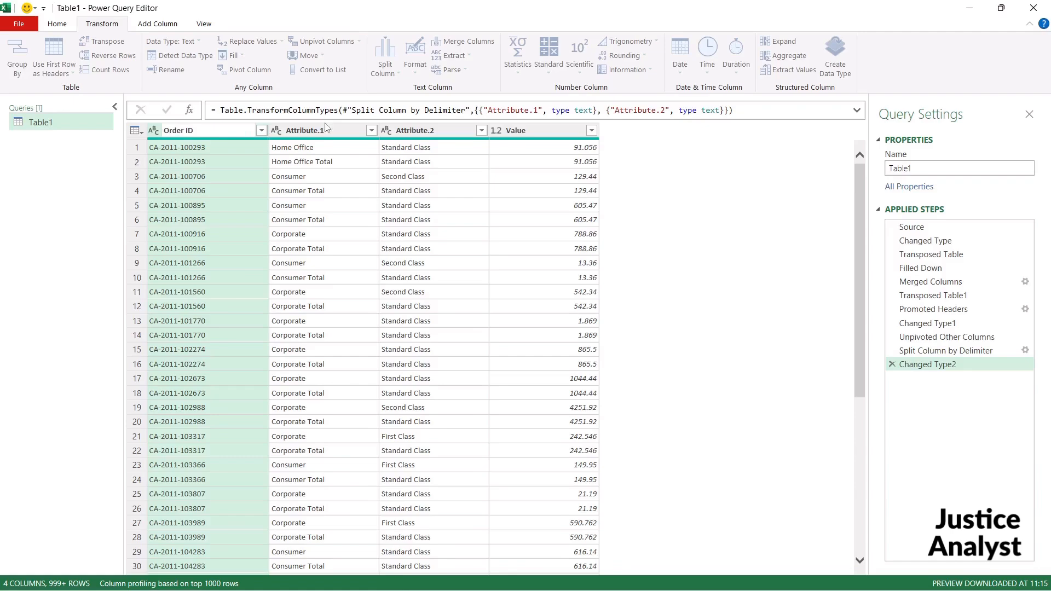
Rename the Attribute.1 column as Segment, with a capital S
left_click(313, 129)
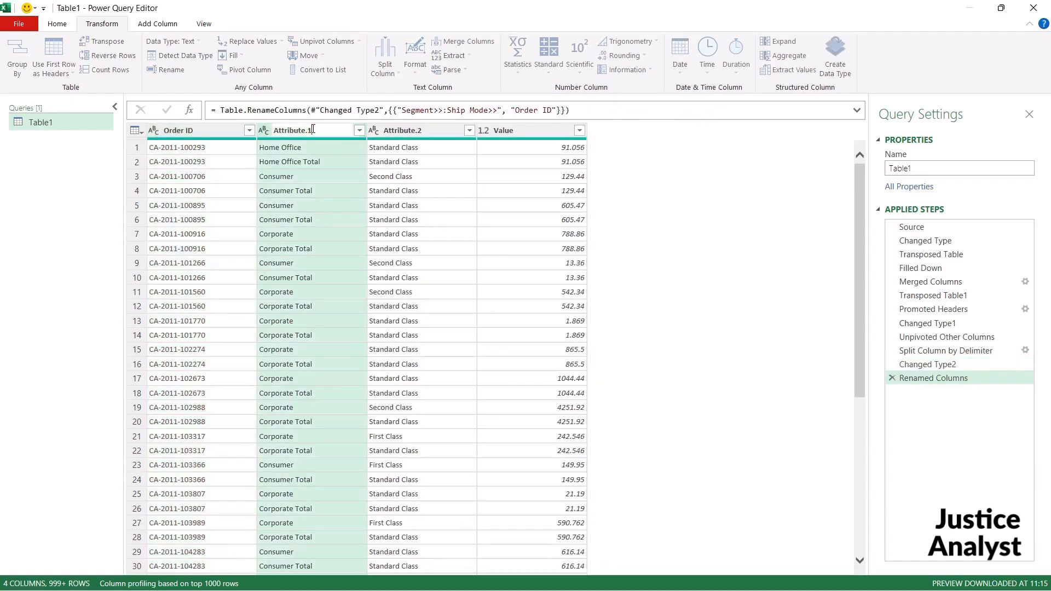
double_click(312, 129)
type("segment")
key("Home")
key("Delete")
type("S")
key("Return")
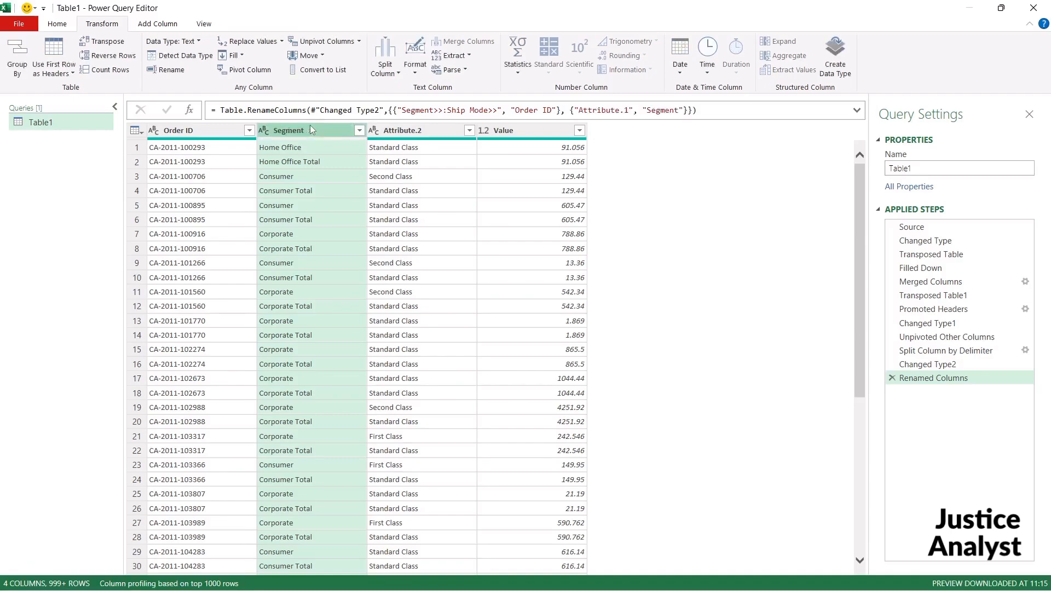
Rename the Attribute.2 column as Ship Mode and the Value column as Sales
left_click(408, 131)
double_click(407, 131)
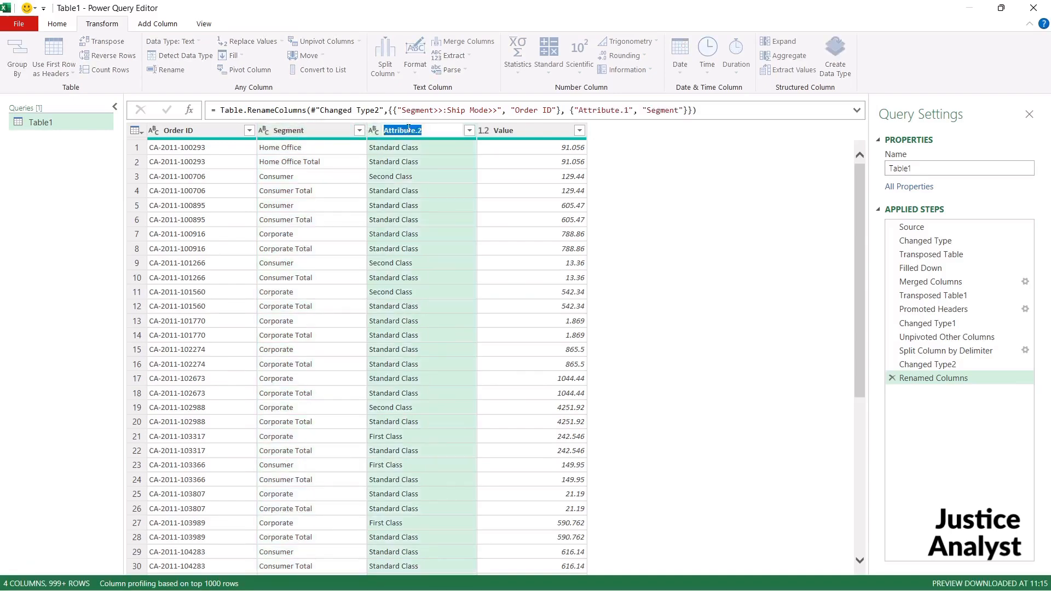
type("Ship Mode")
key("Return")
double_click(505, 130)
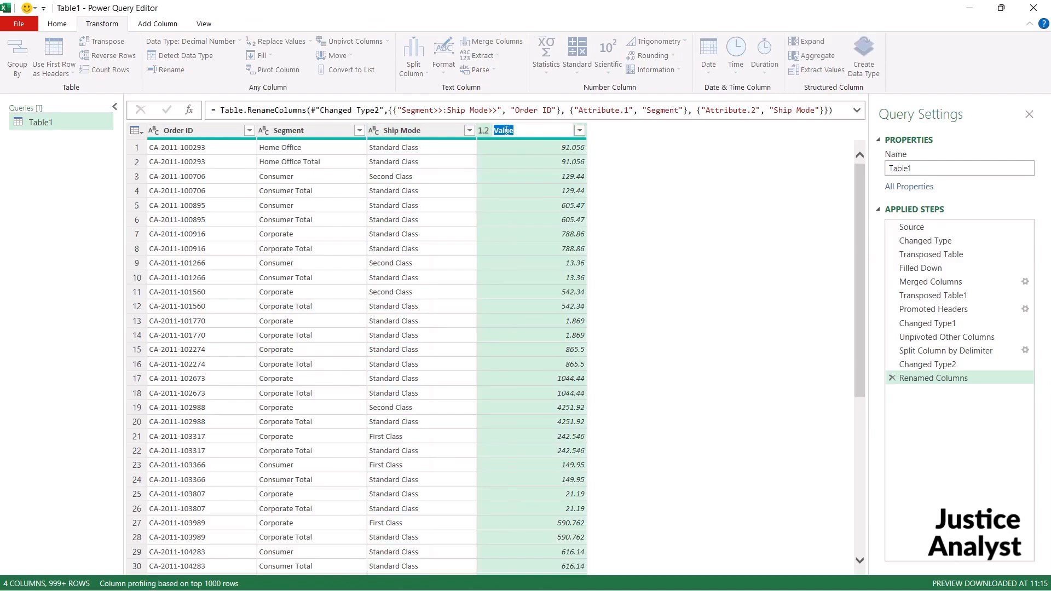
type("Sales")
key("Return")
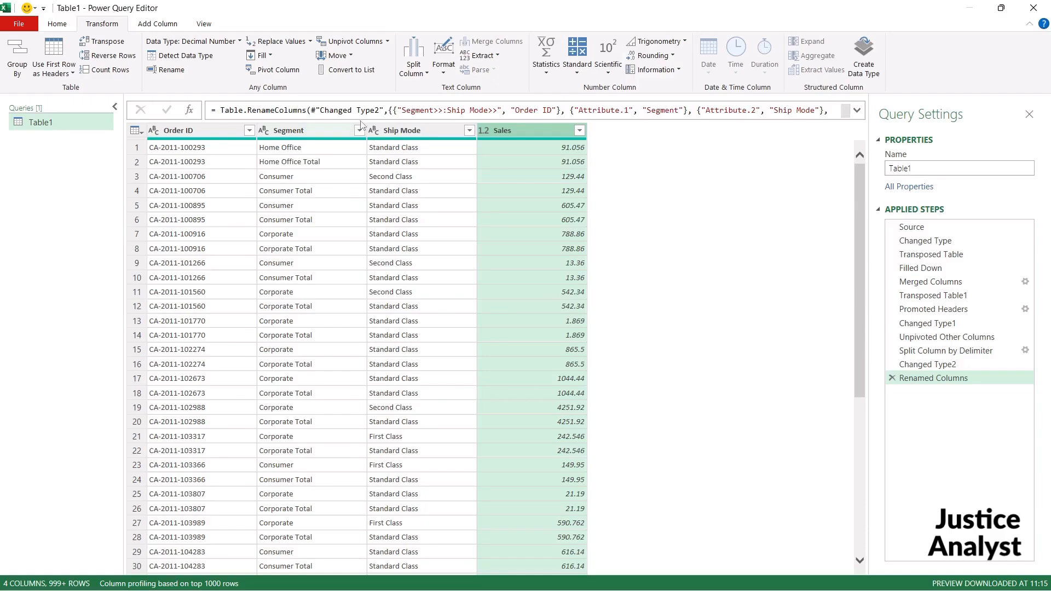
Filter the Segment column to exclude the Consumer Total, Corporate Total and Home Office Total rows
left_click(359, 132)
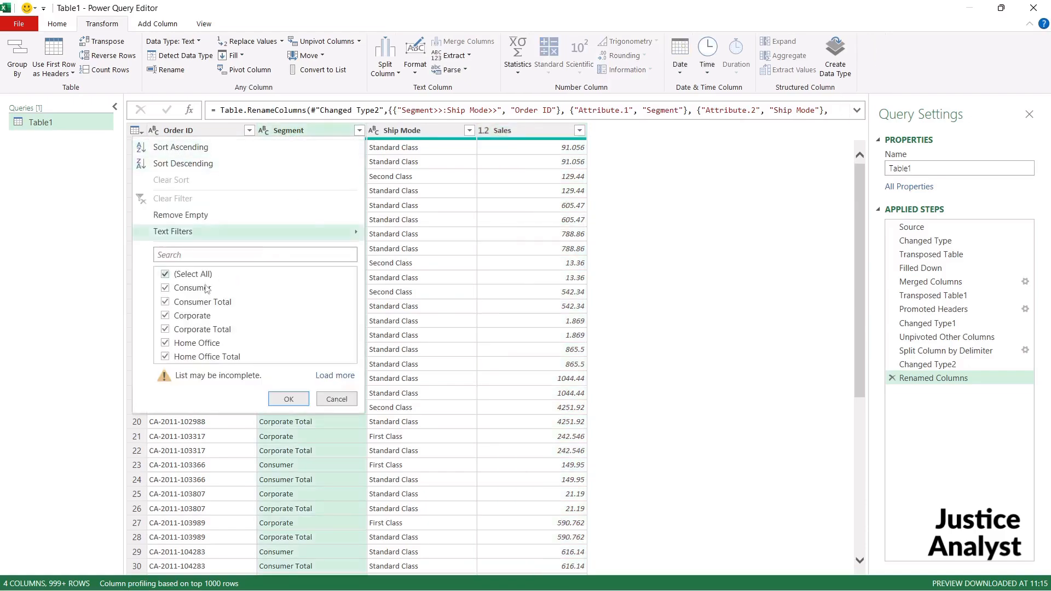
left_click(166, 302)
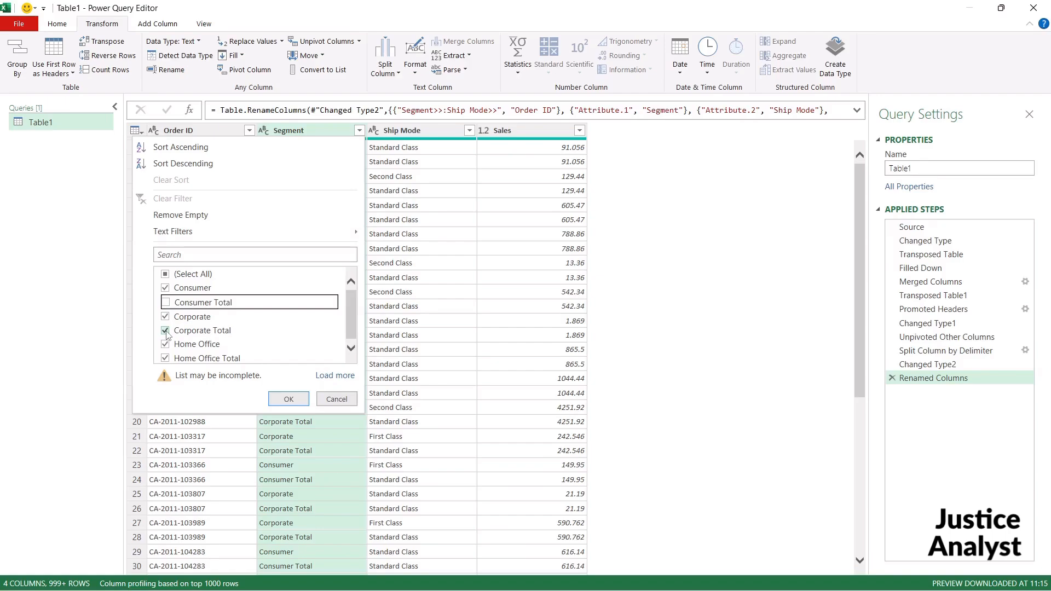
left_click(165, 331)
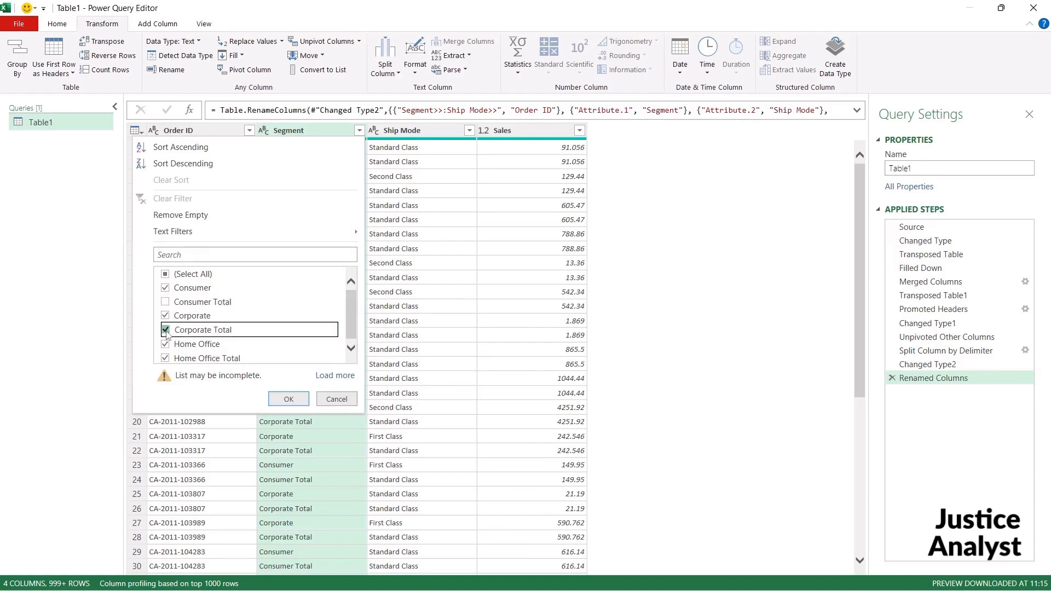
left_click(166, 358)
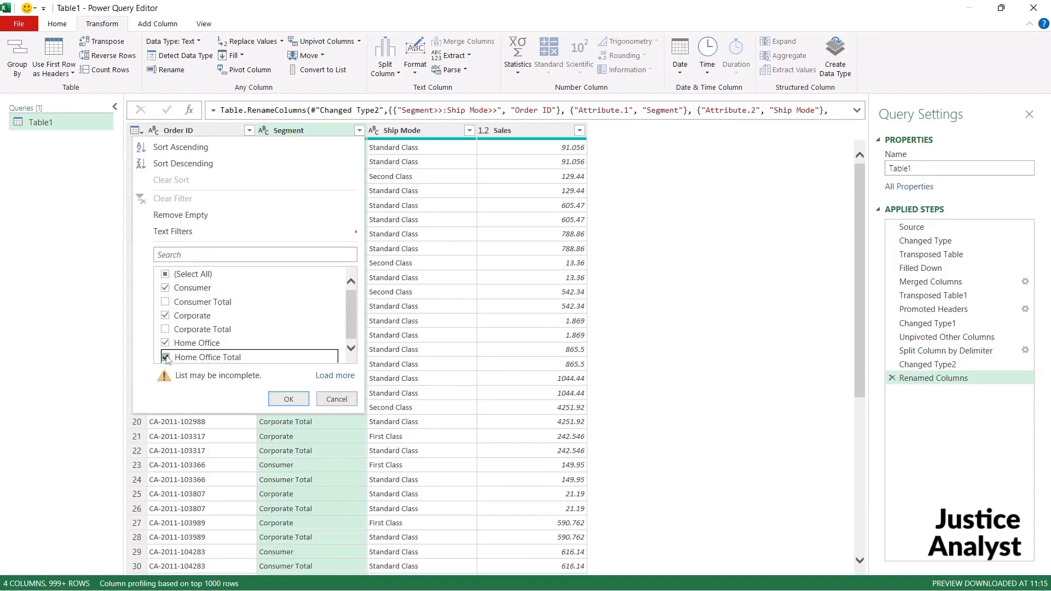
left_click(287, 399)
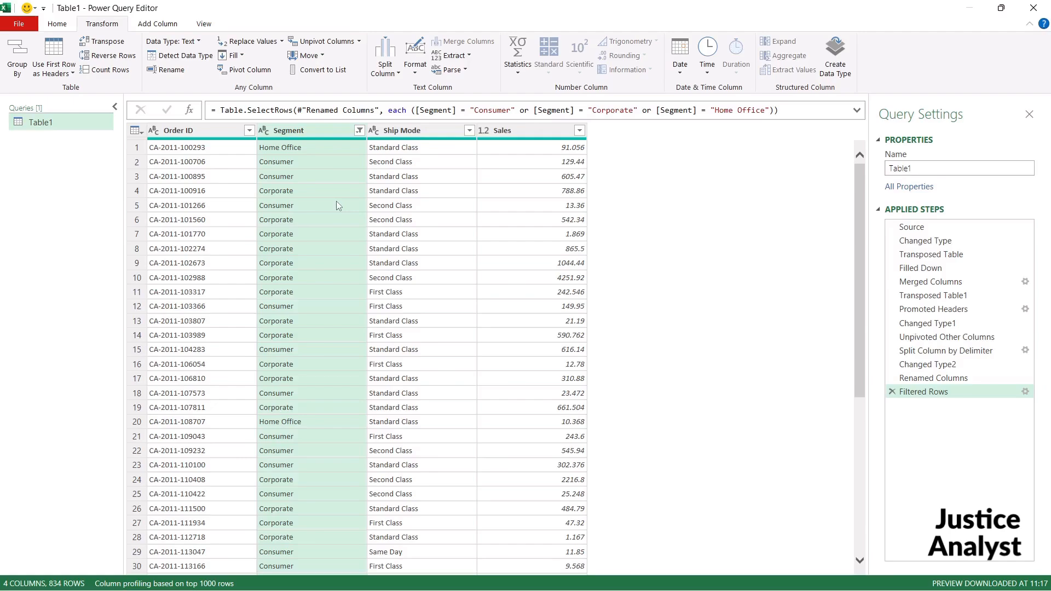
Look through the filtered rows and check the data type of the Sales column without changing it
left_click_drag(856, 288, 862, 556)
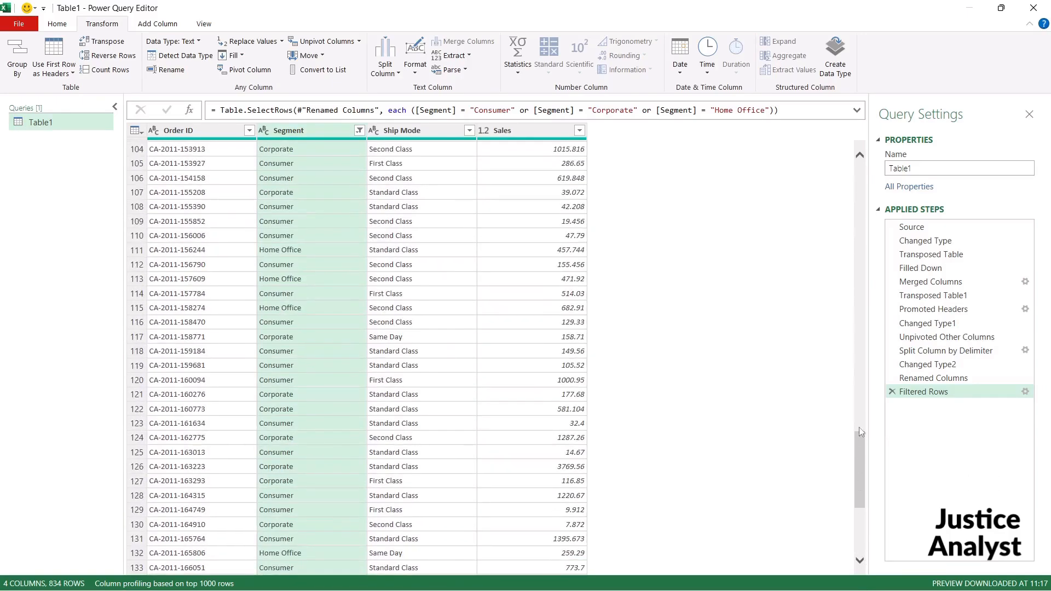
left_click_drag(861, 481, 863, 545)
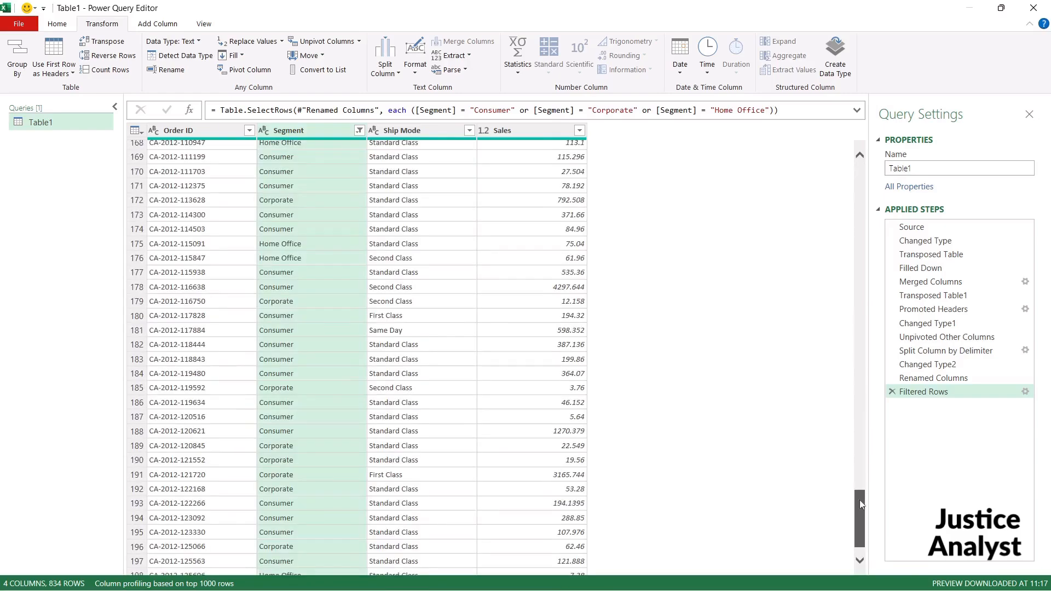
left_click_drag(859, 504, 856, 201)
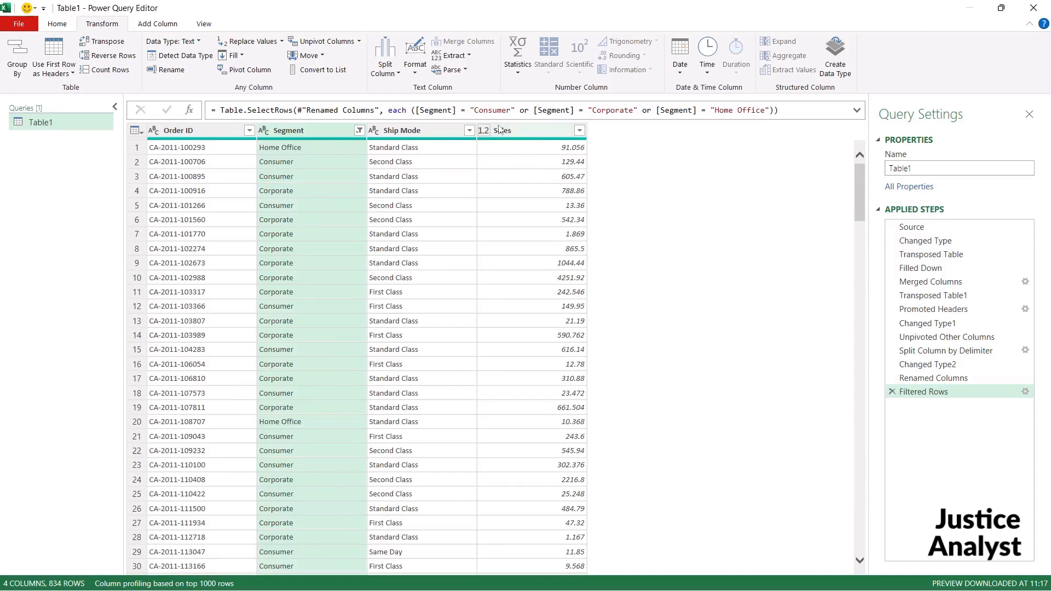
left_click(580, 134)
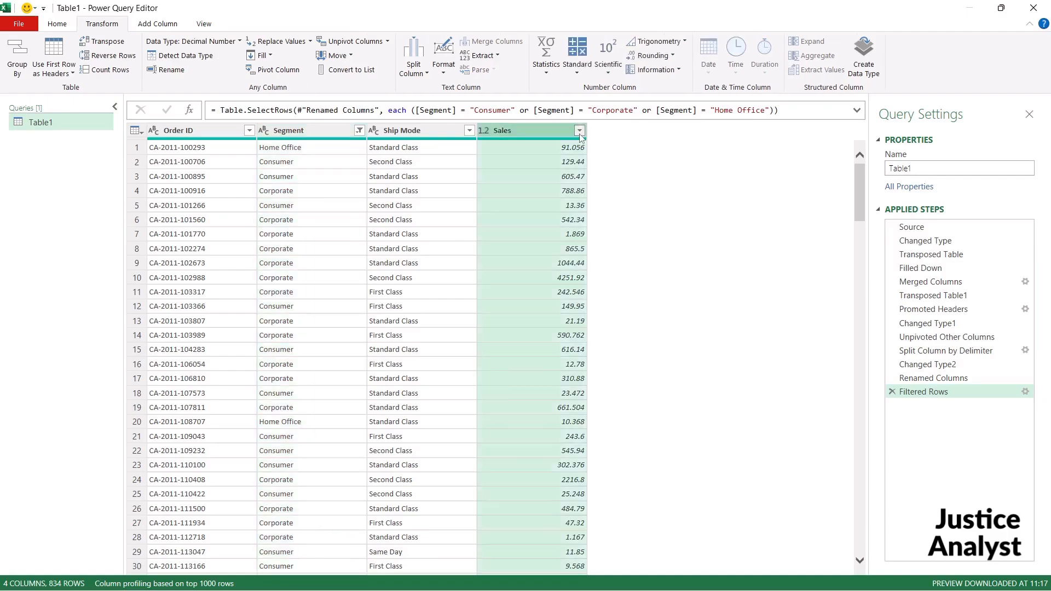
left_click(580, 132)
left_click(484, 132)
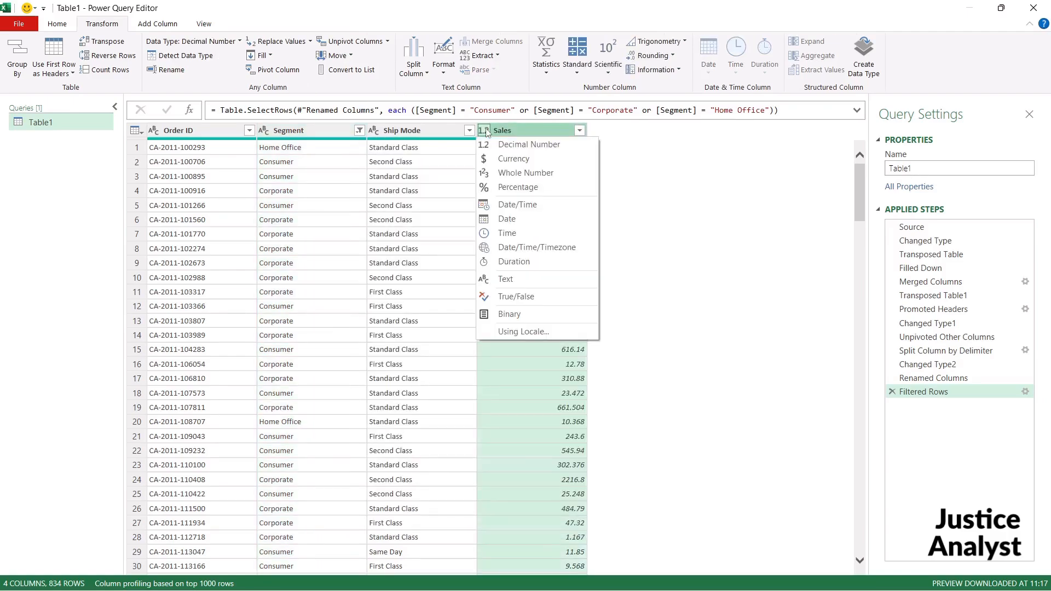
left_click(643, 172)
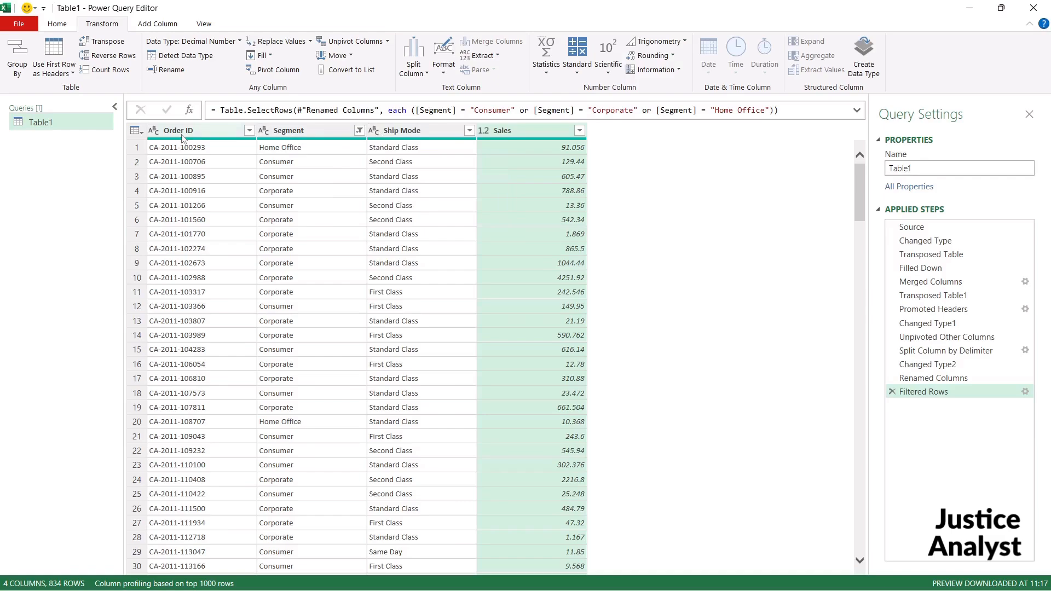
Close the query editor, load the cleaned table into the Excel workbook and dismiss the table style tip
left_click(69, 26)
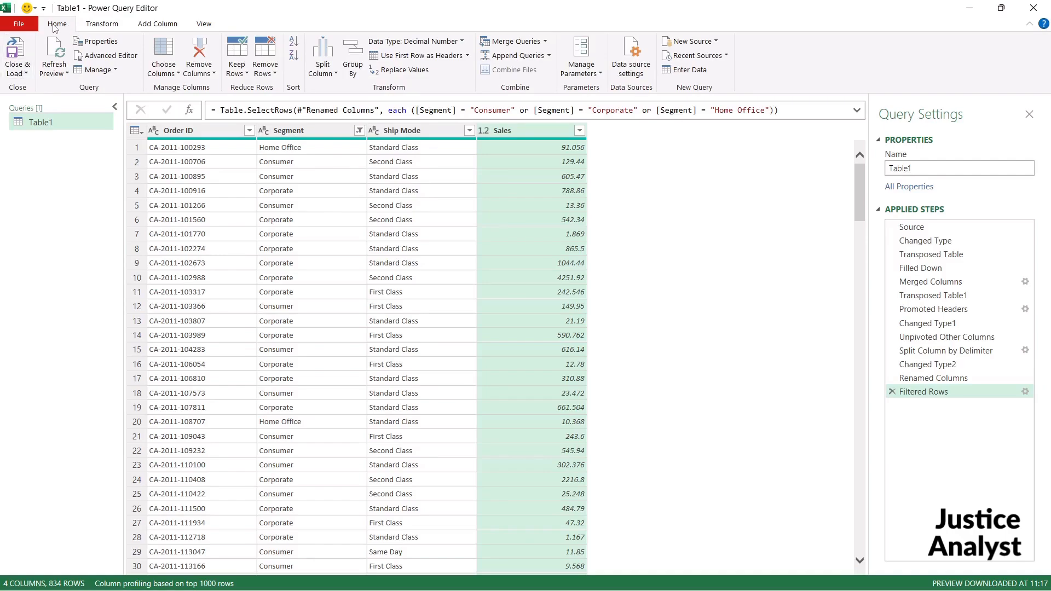
left_click(26, 76)
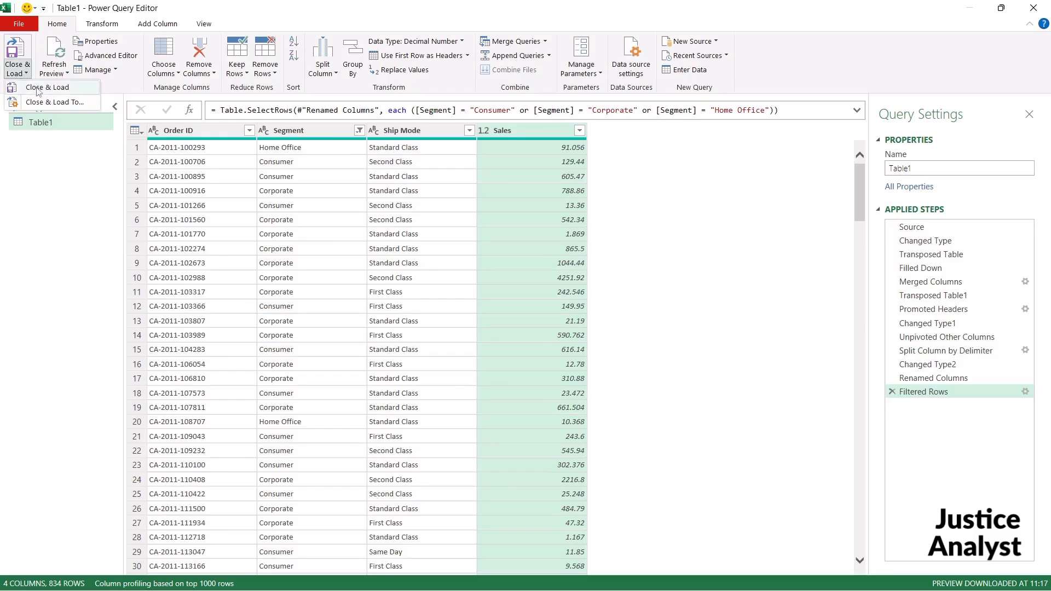
left_click(37, 89)
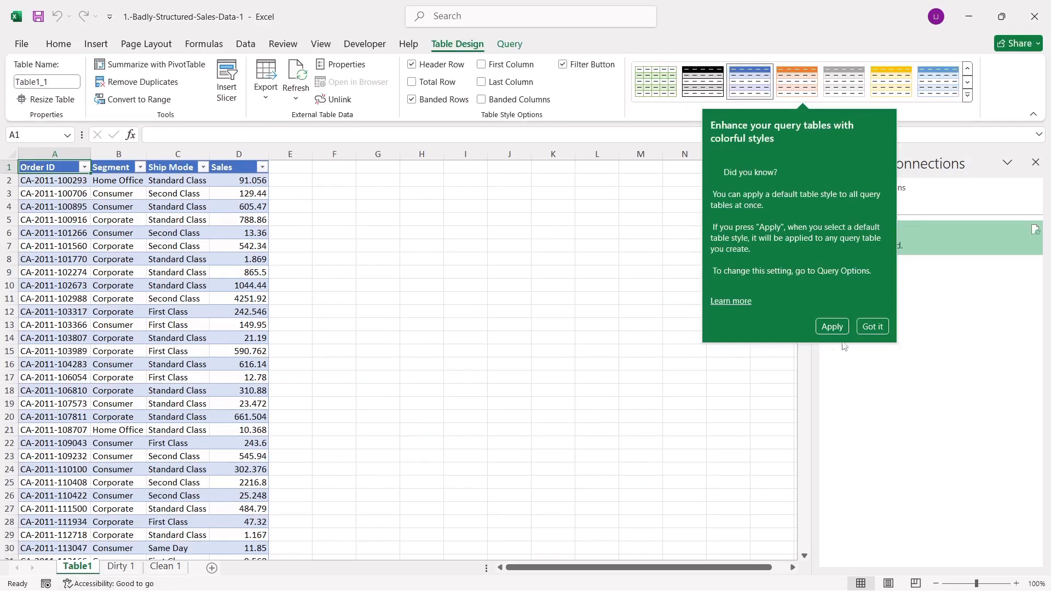
left_click(873, 326)
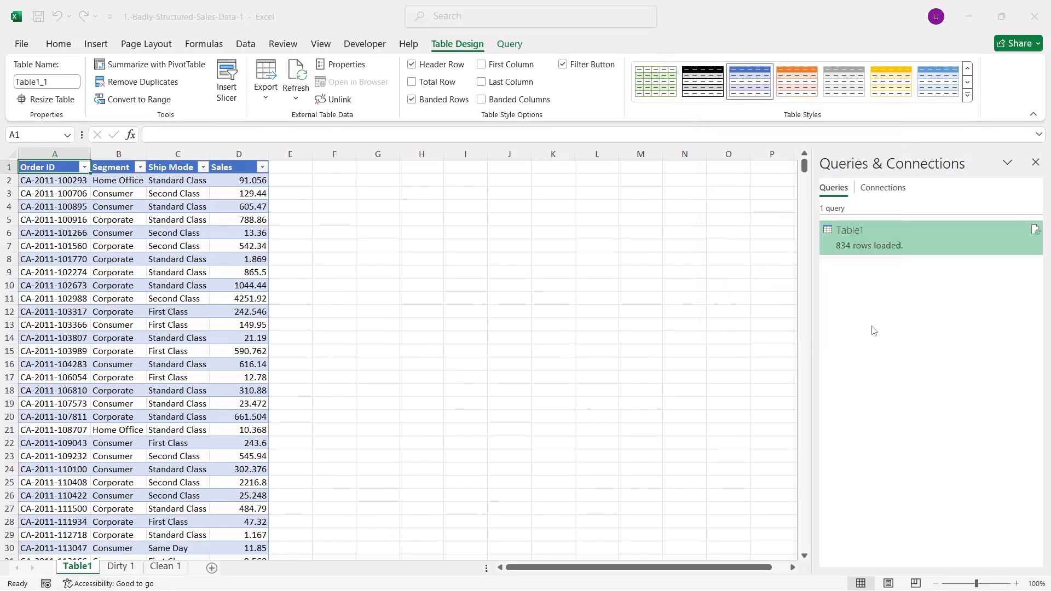
Compare the loaded table with the Clean 1 sheet, and close Queries & Connections on the Table1 sheet
left_click(177, 567)
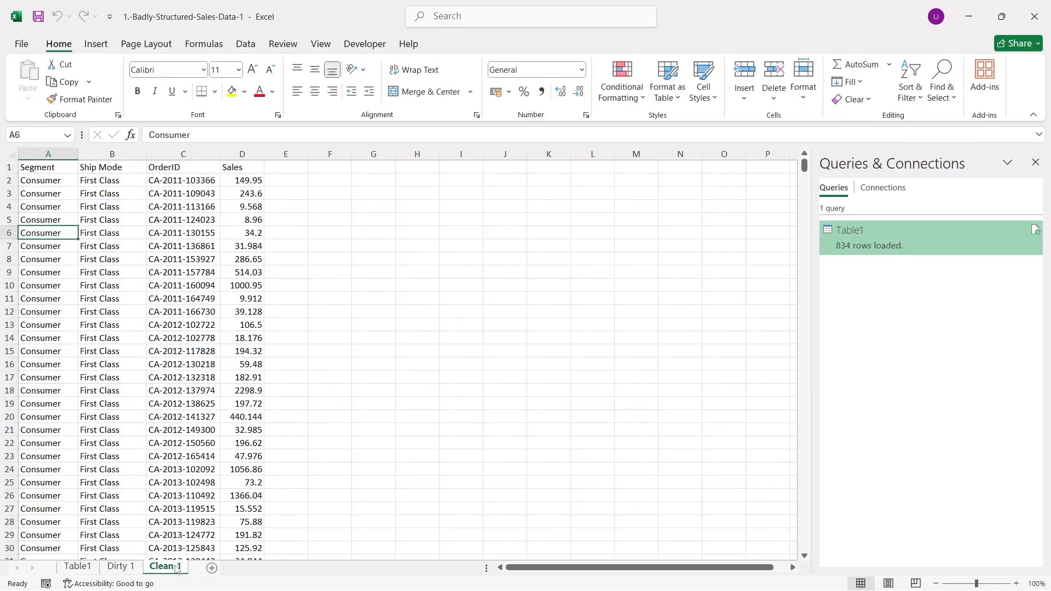
left_click(85, 570)
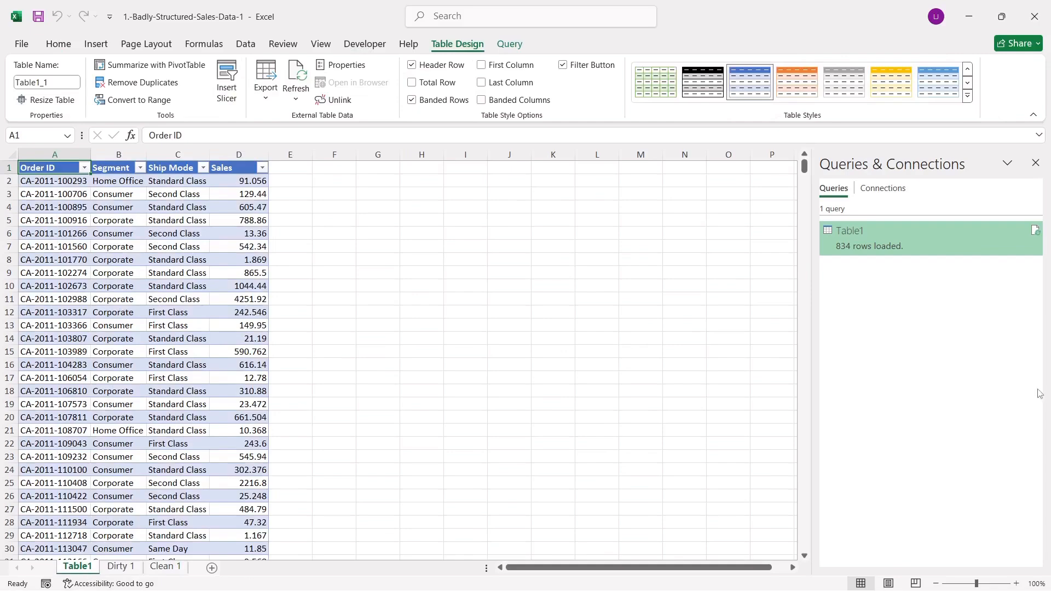
left_click(1034, 162)
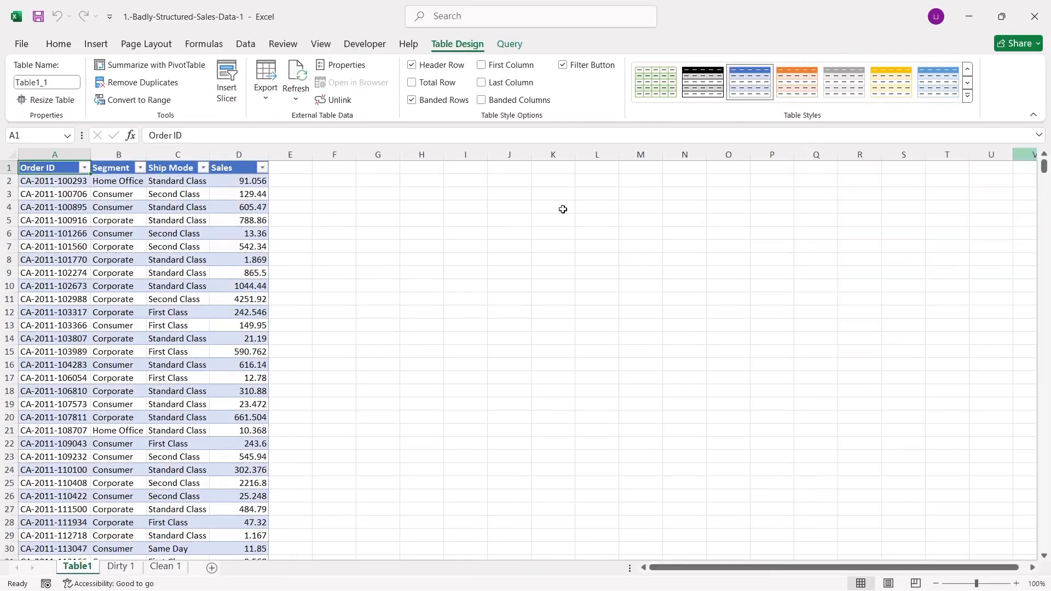
left_click(528, 221)
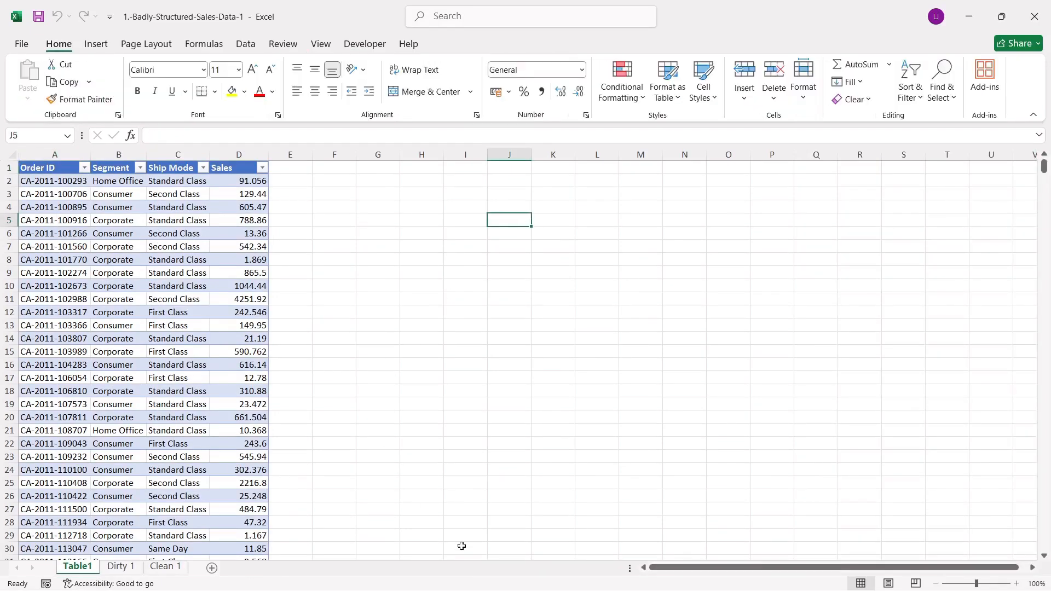